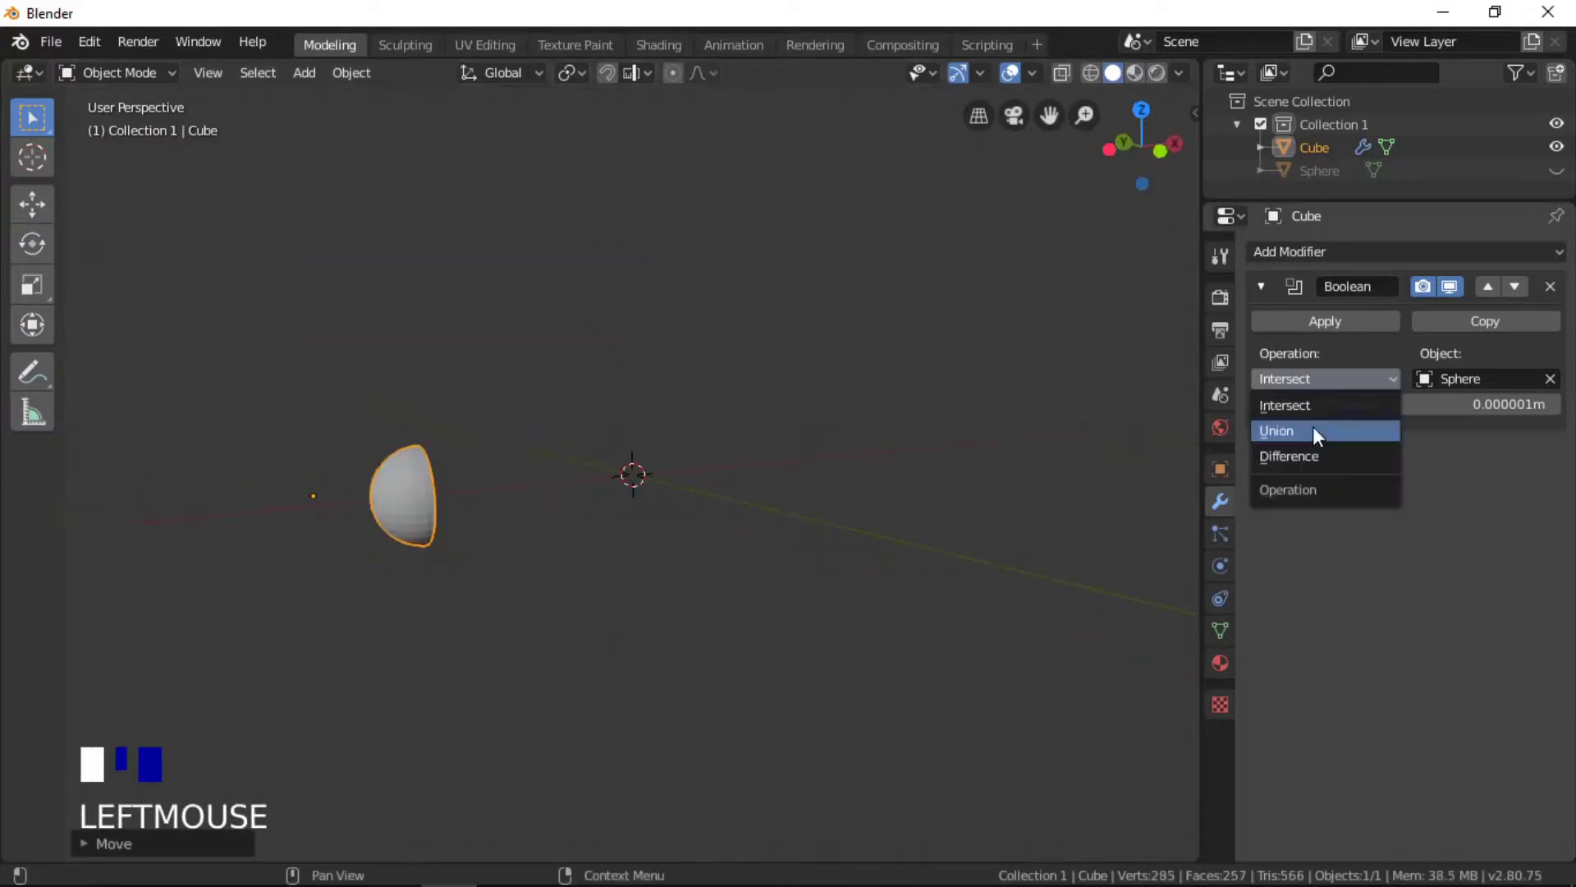
Set the cube's Boolean operation to Union
click(1313, 429)
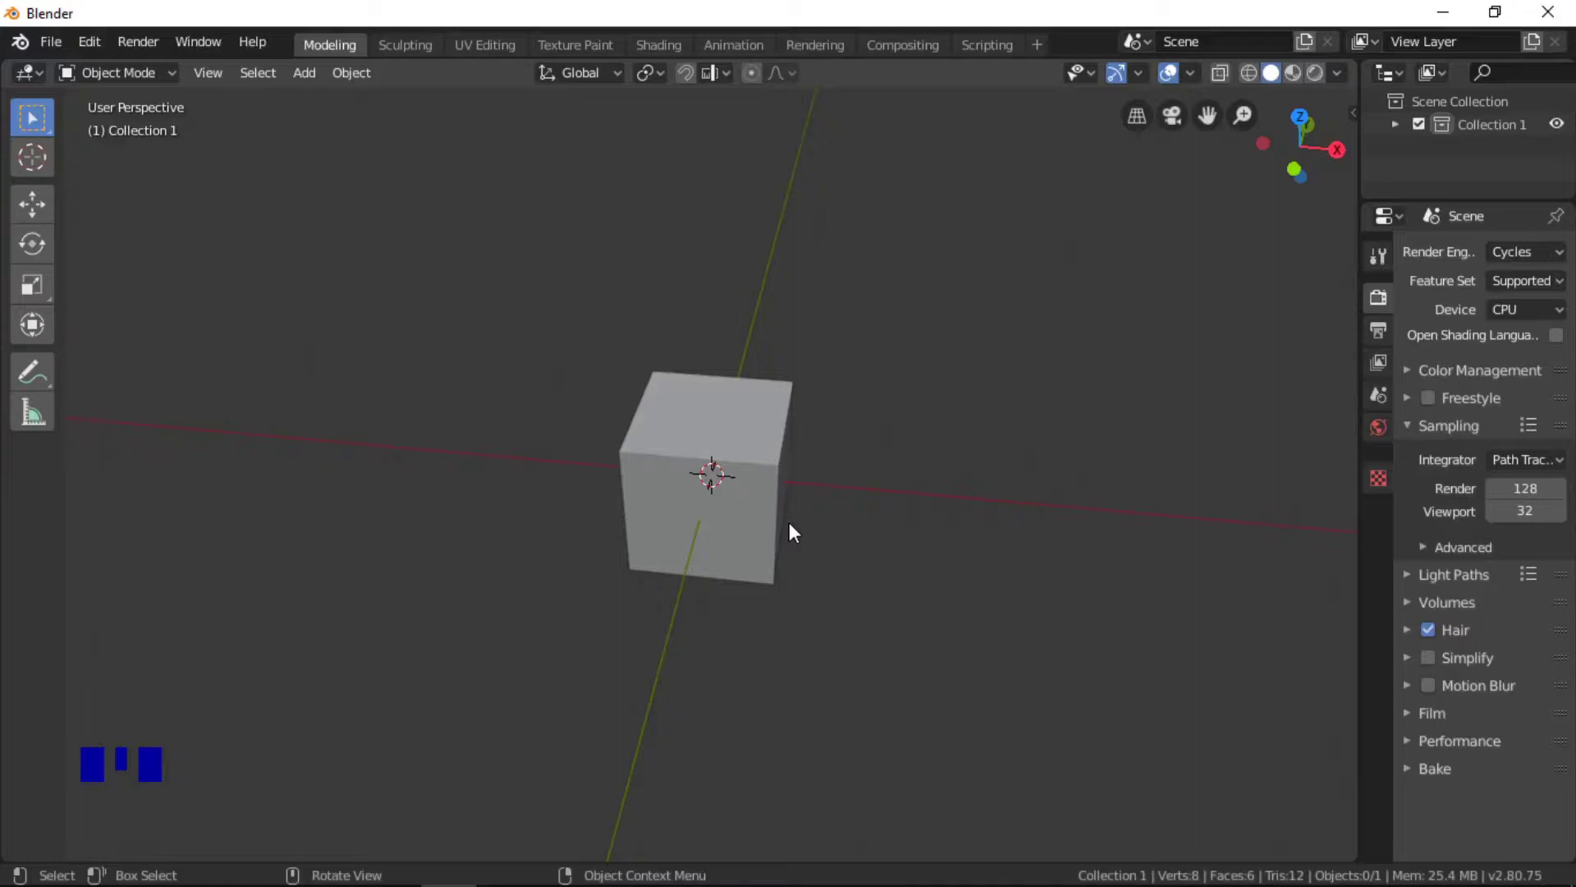
Move the cube about -6.8 m along the global X axis, away from the origin
click(719, 495)
key(g)
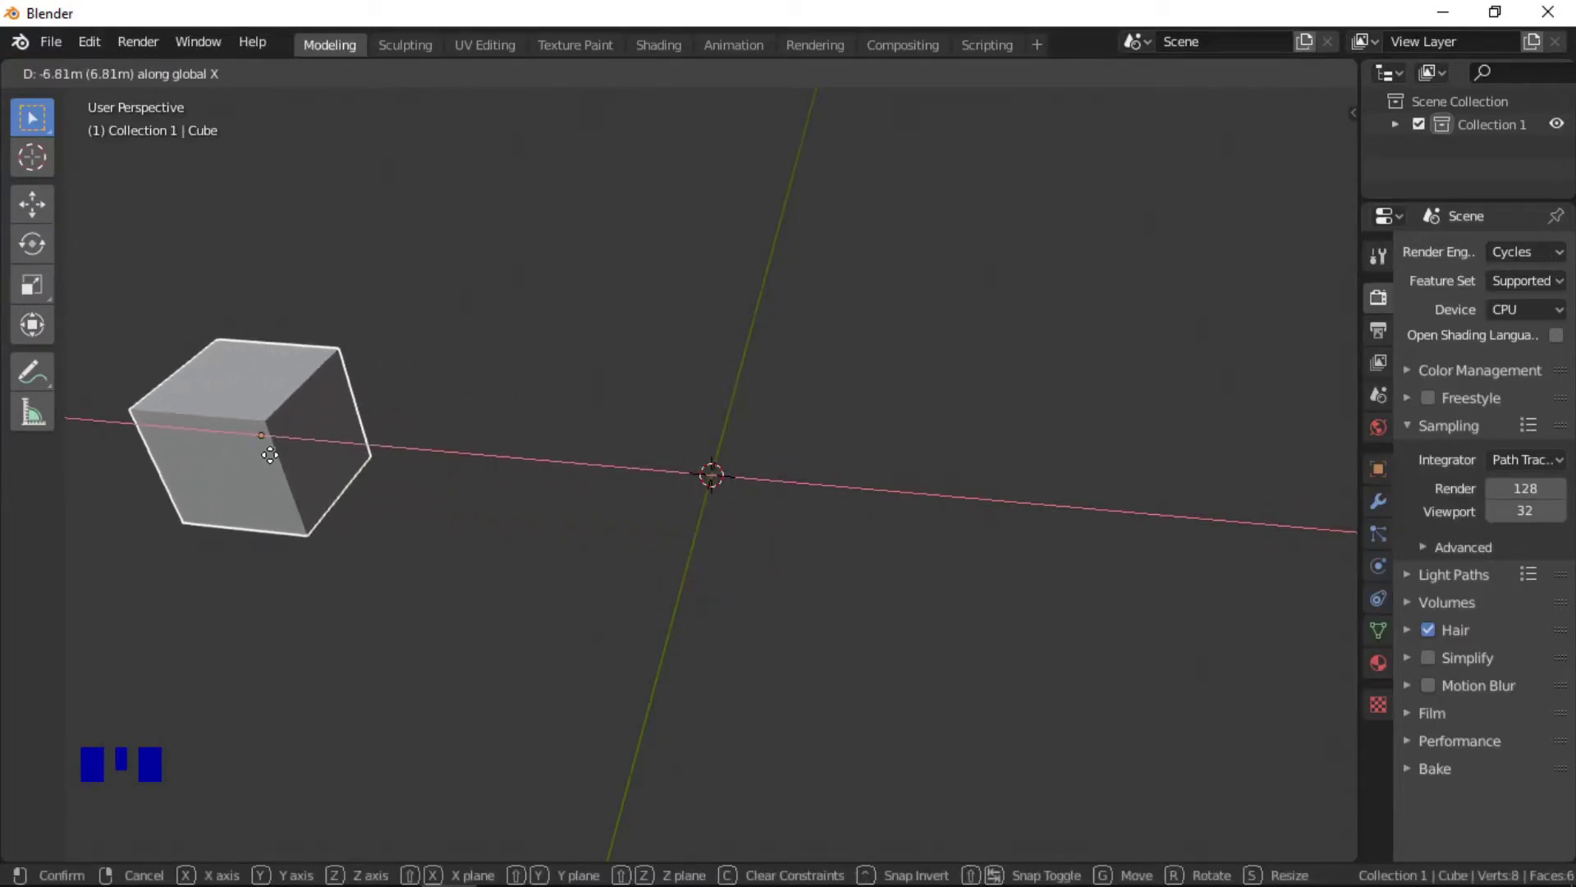
click(270, 455)
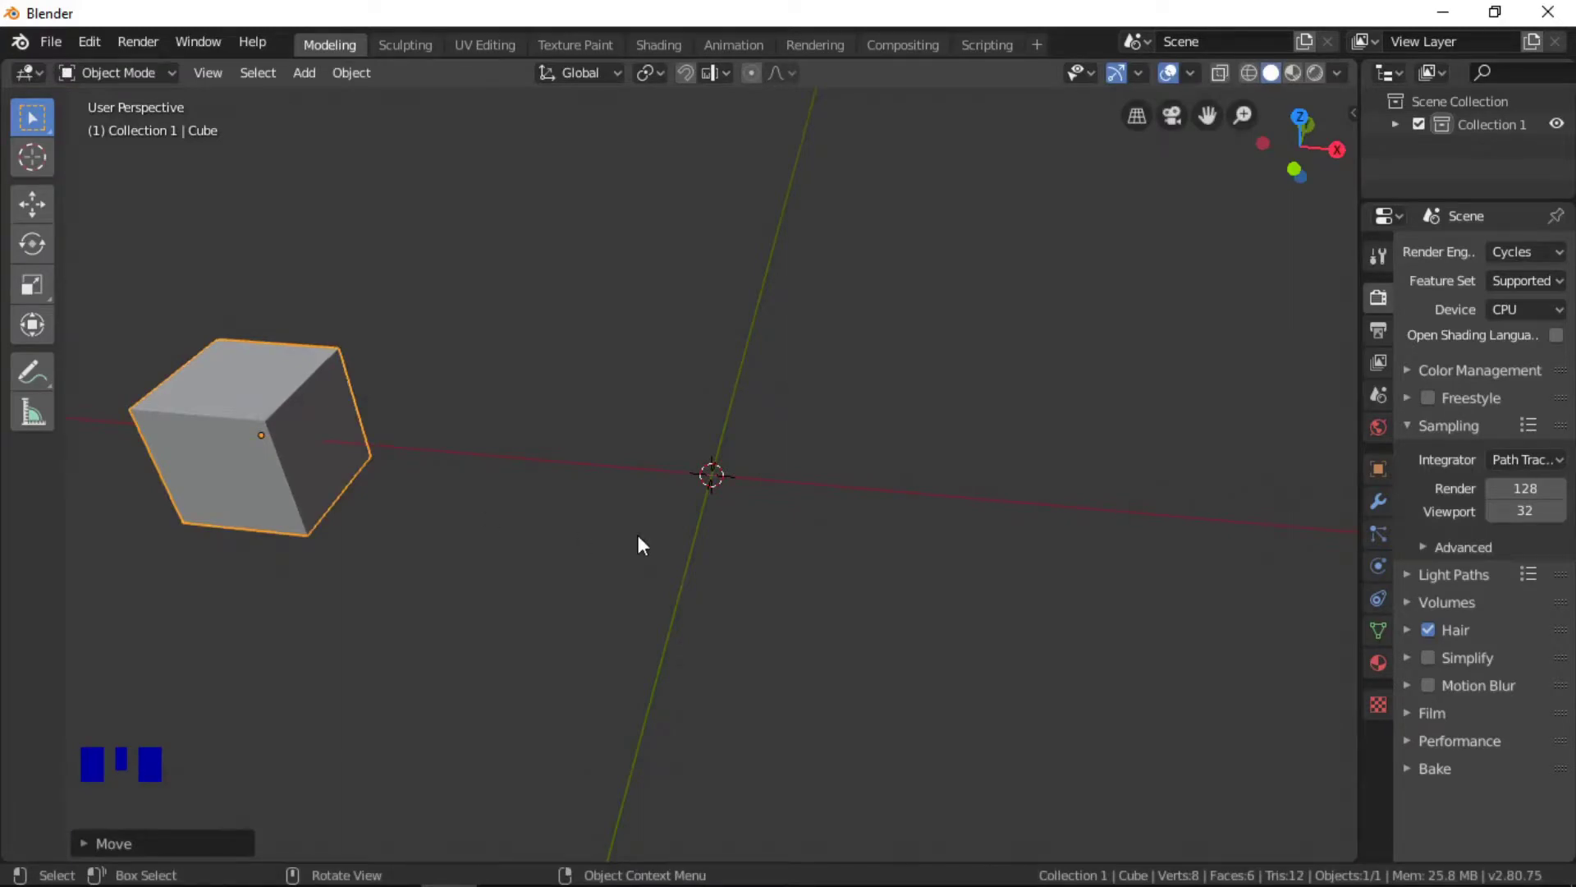
Add a UV sphere at the 3D cursor in the centre of the scene
click(307, 80)
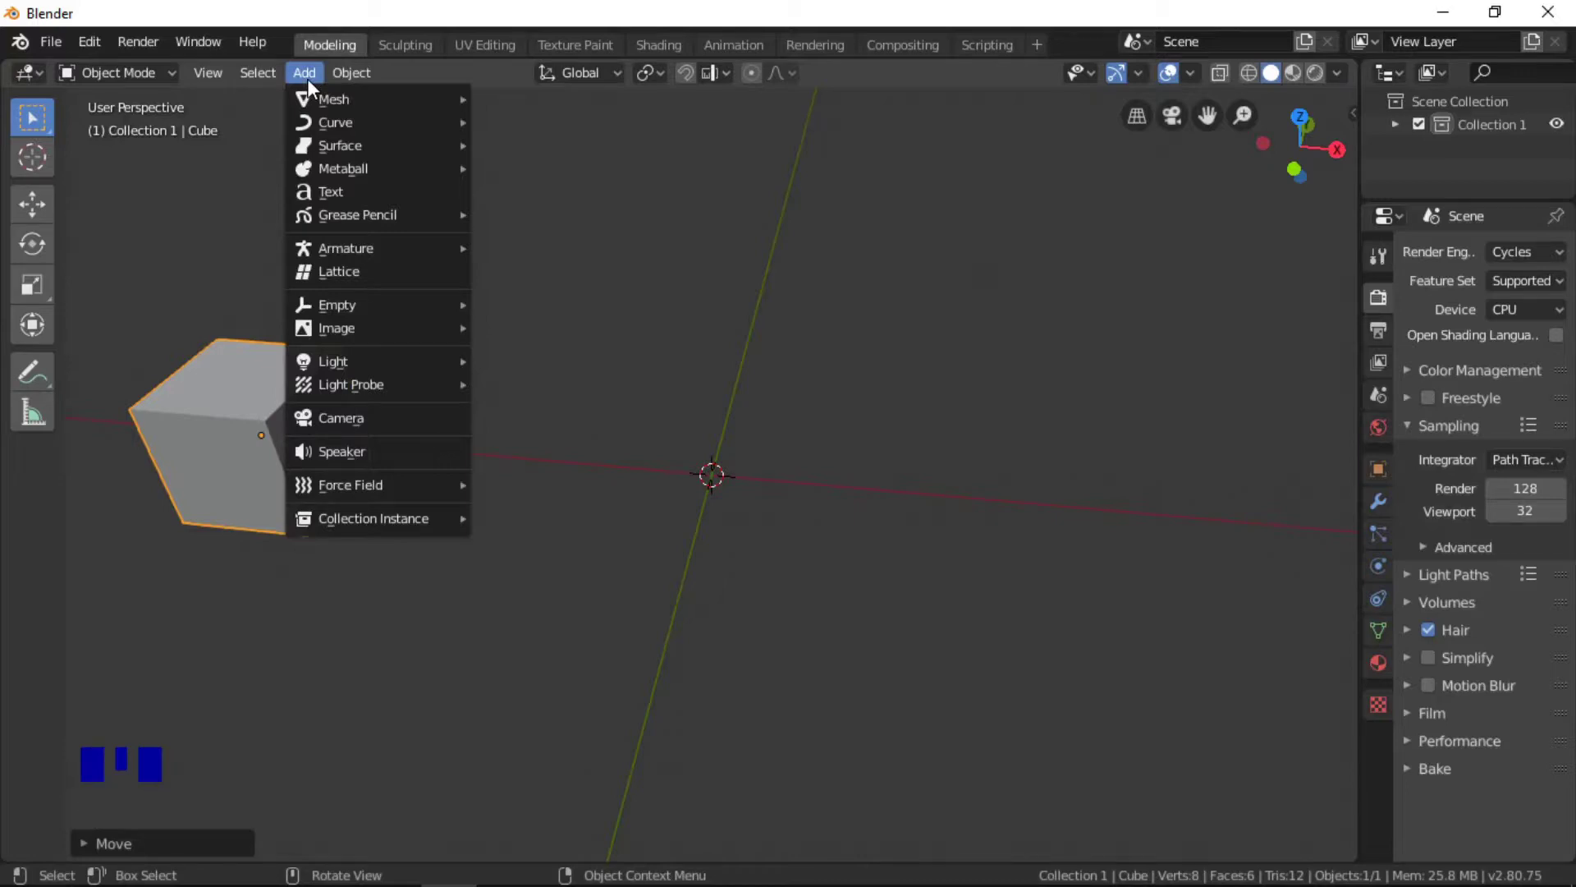
mouse_move(406, 107)
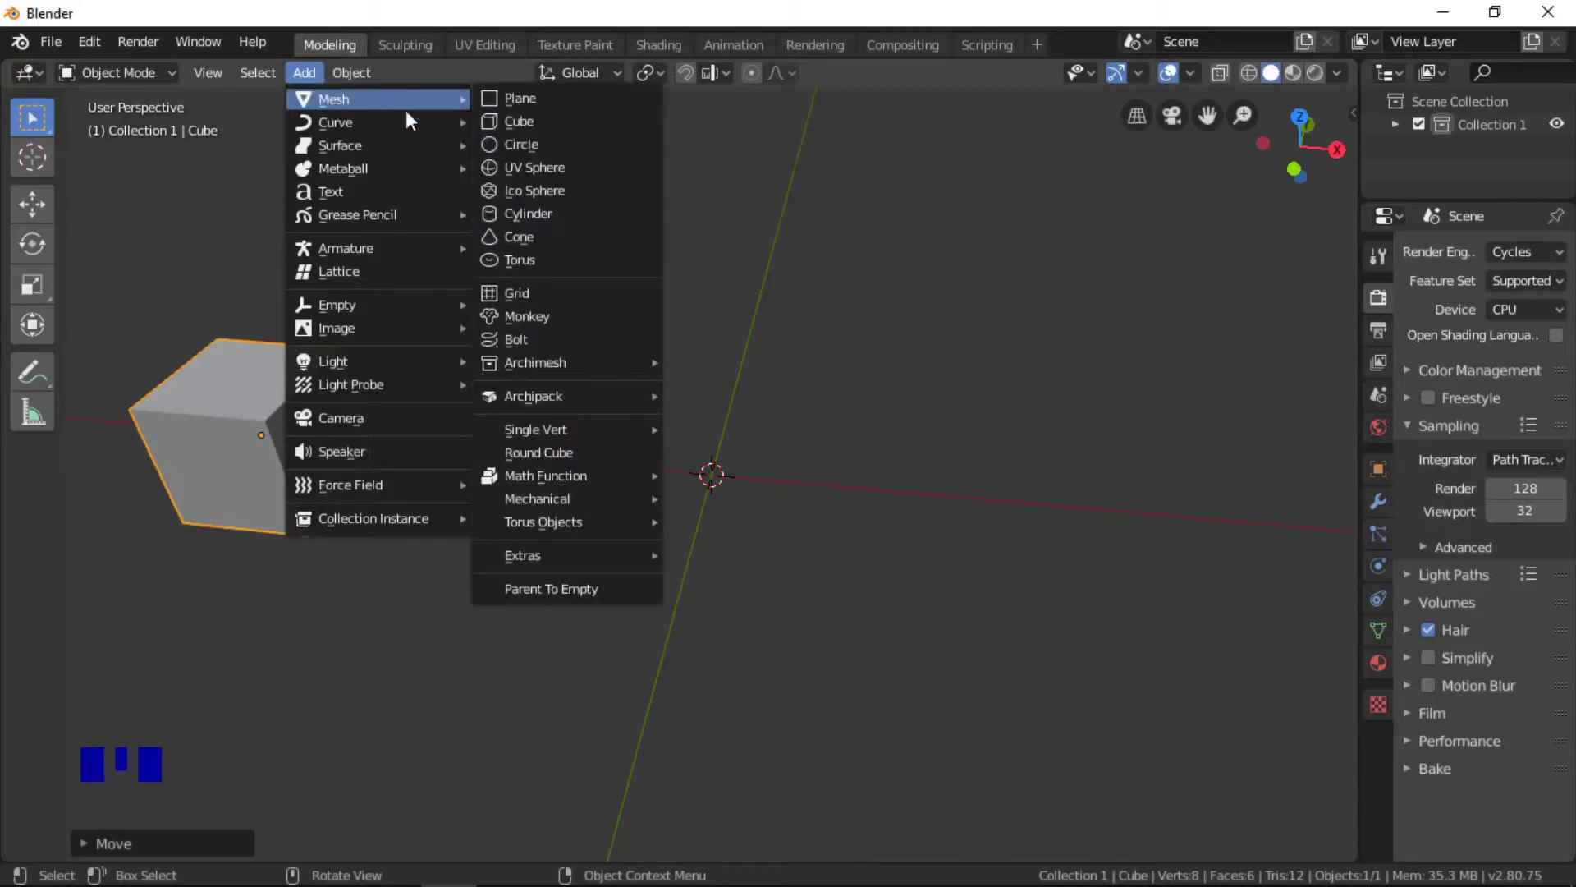
click(570, 167)
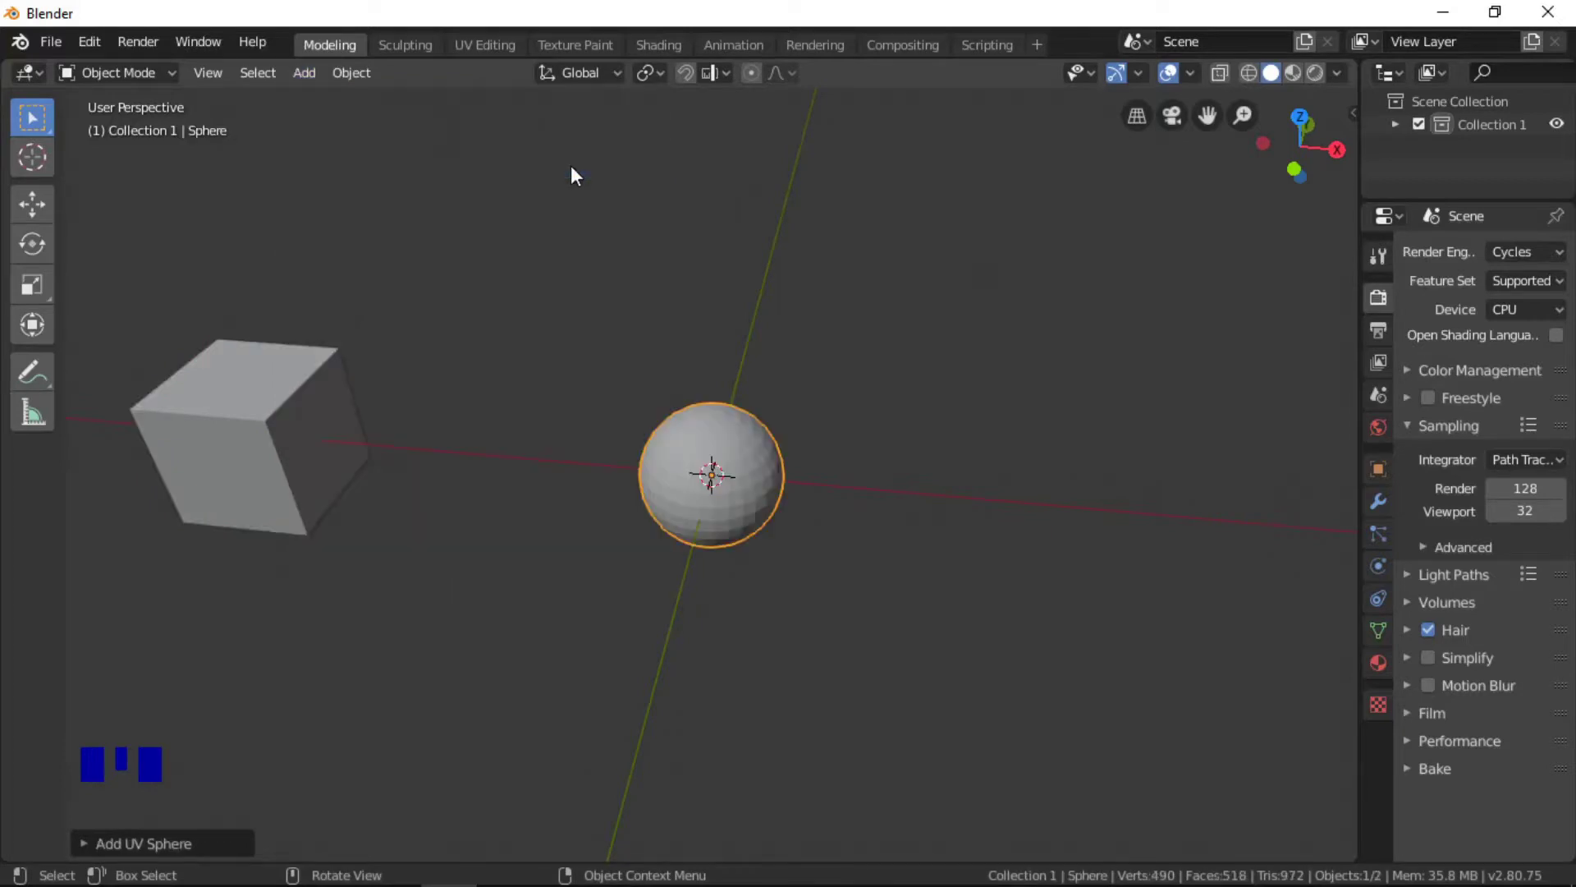
Scale the cube uniformly by a factor of 2
click(267, 444)
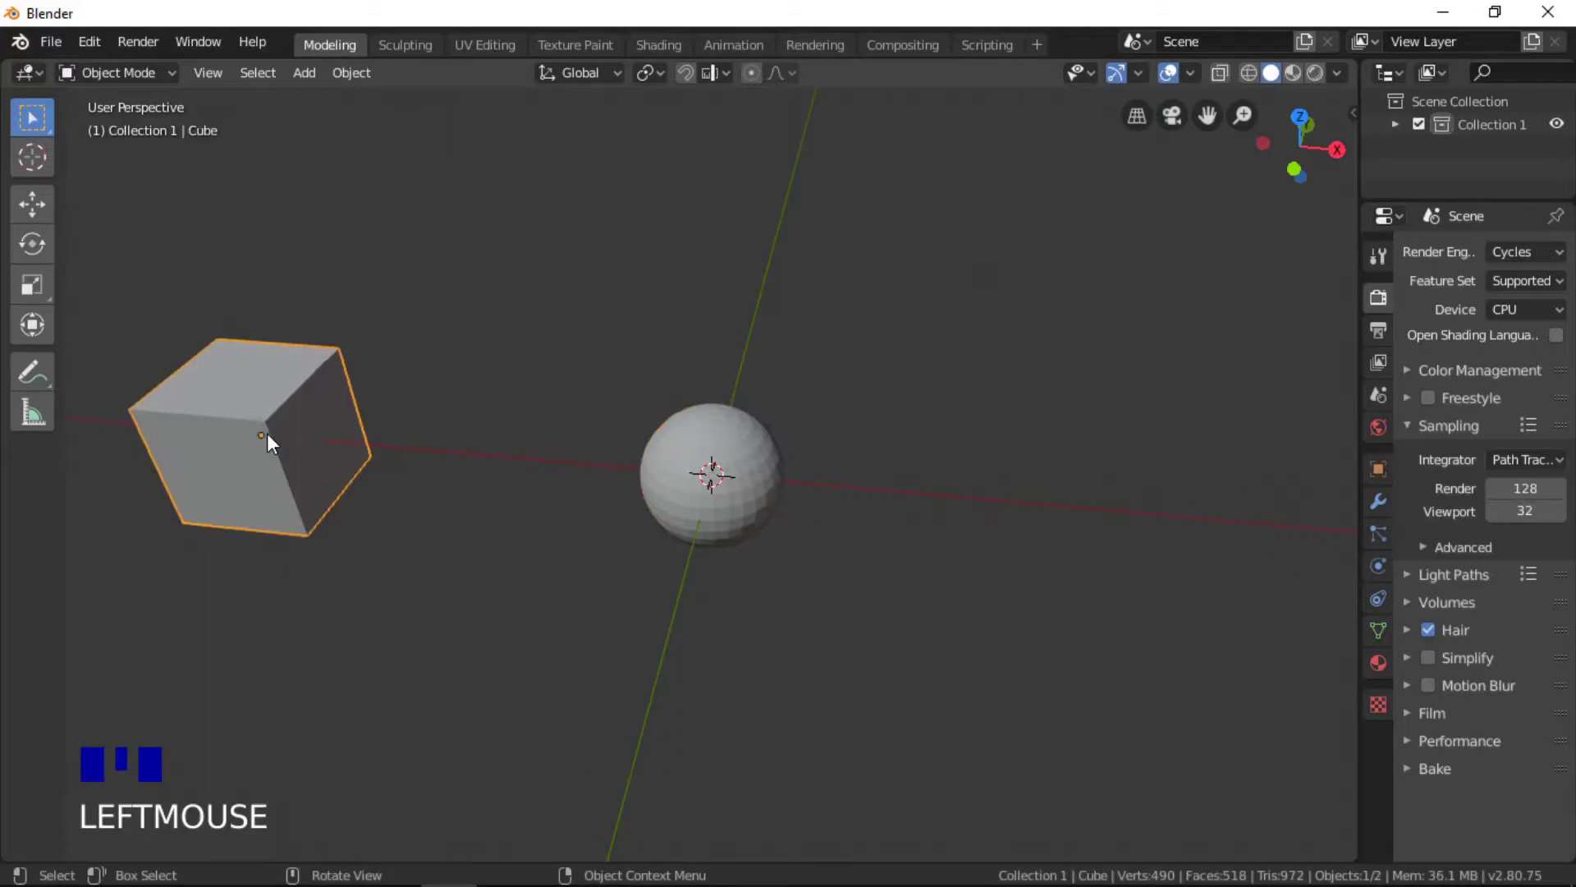
scroll(298, 461, down, 2)
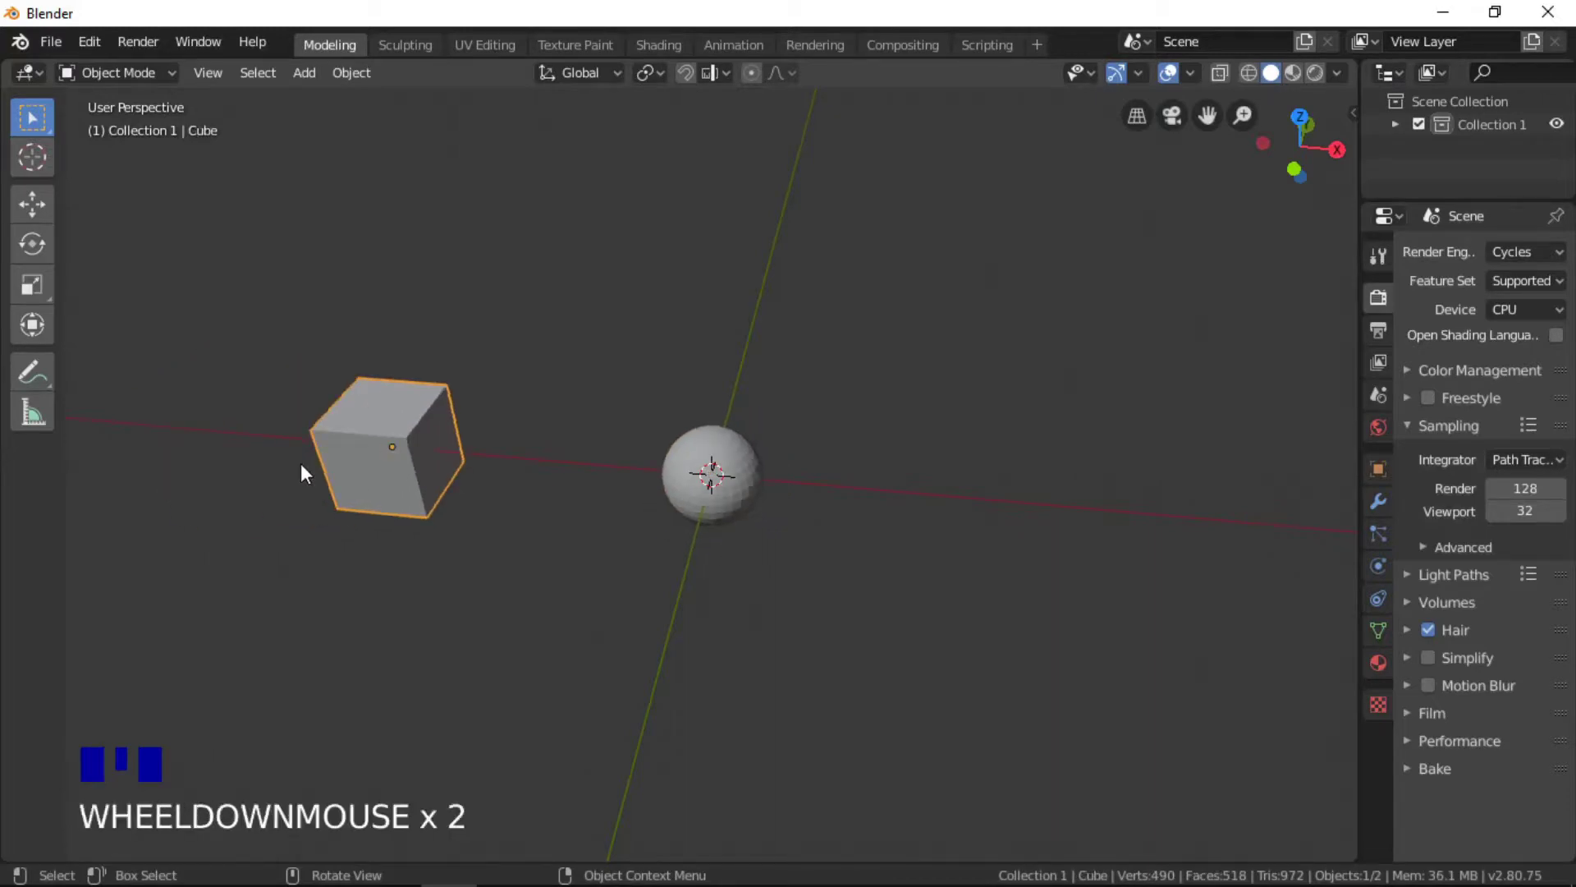
middle_drag(301, 463, 387, 408)
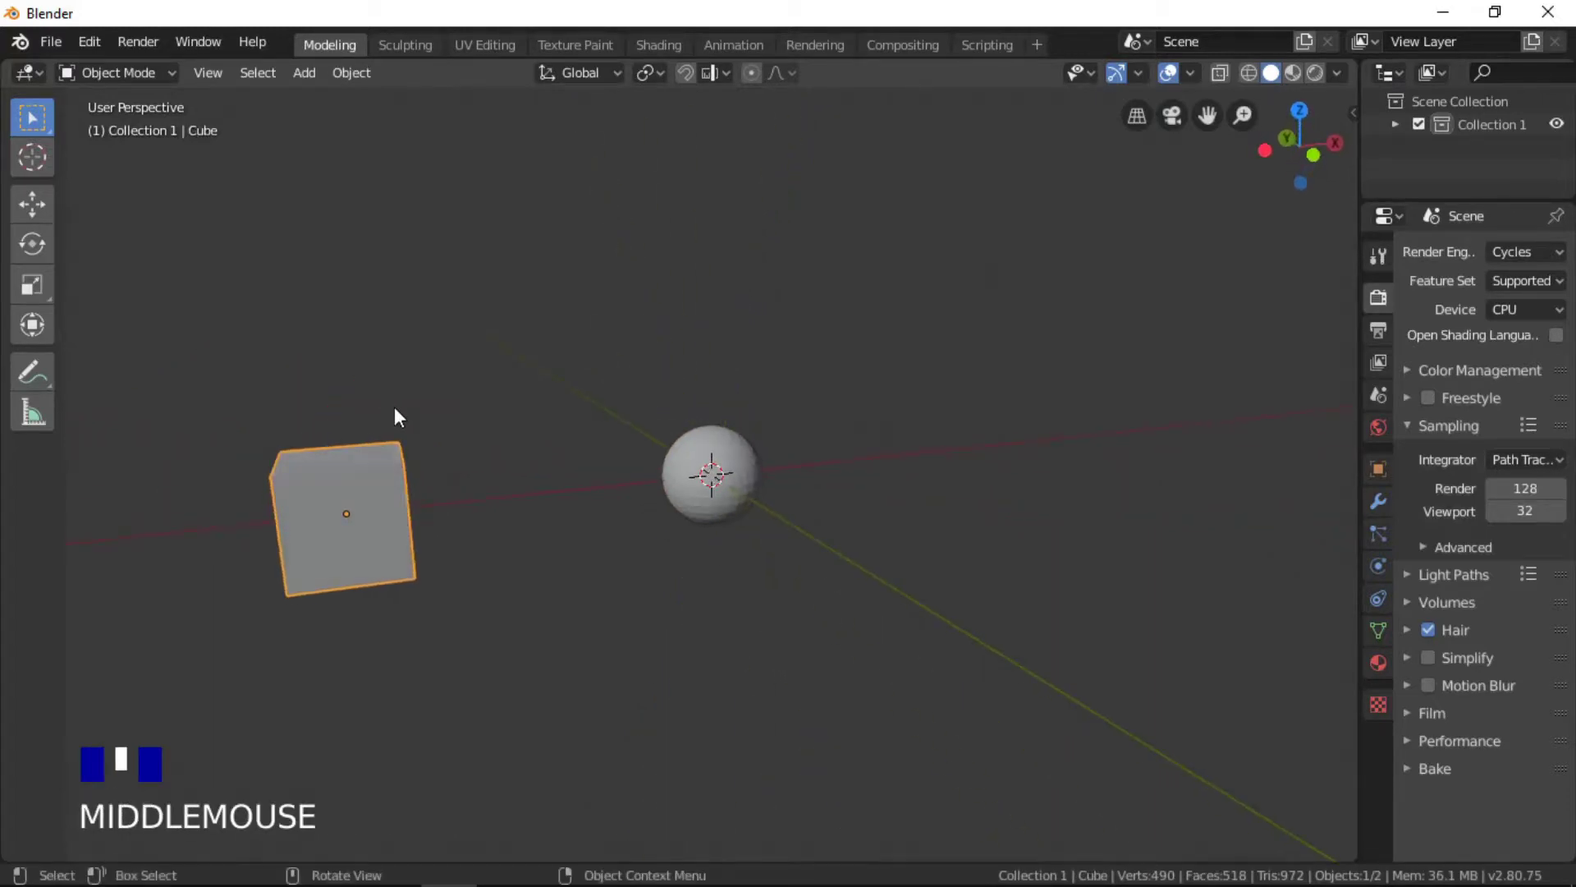
key(s)
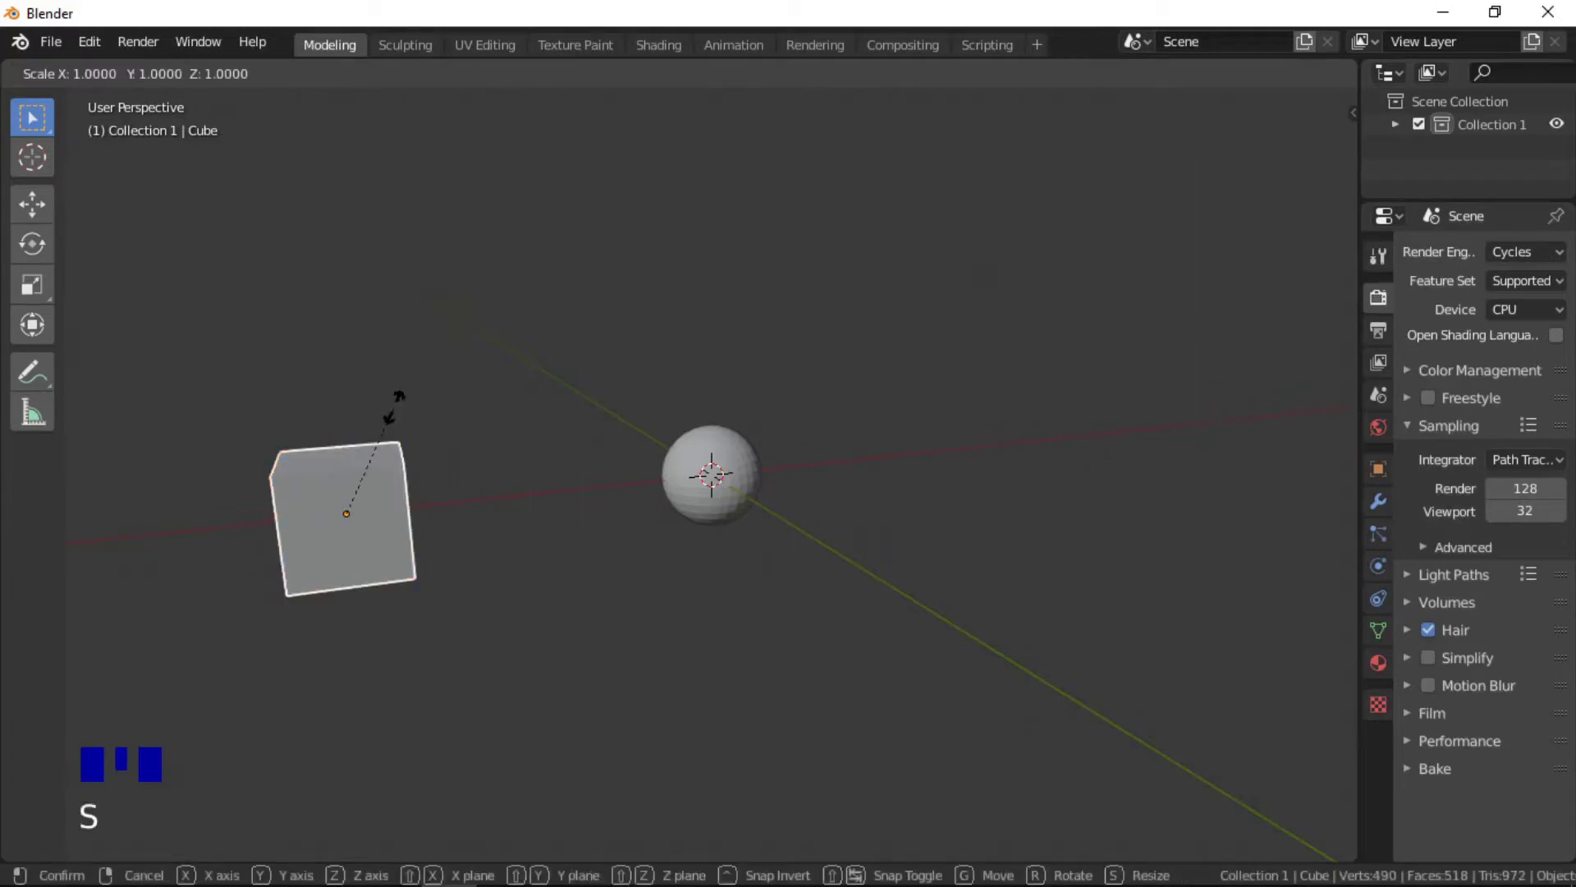
text(2)
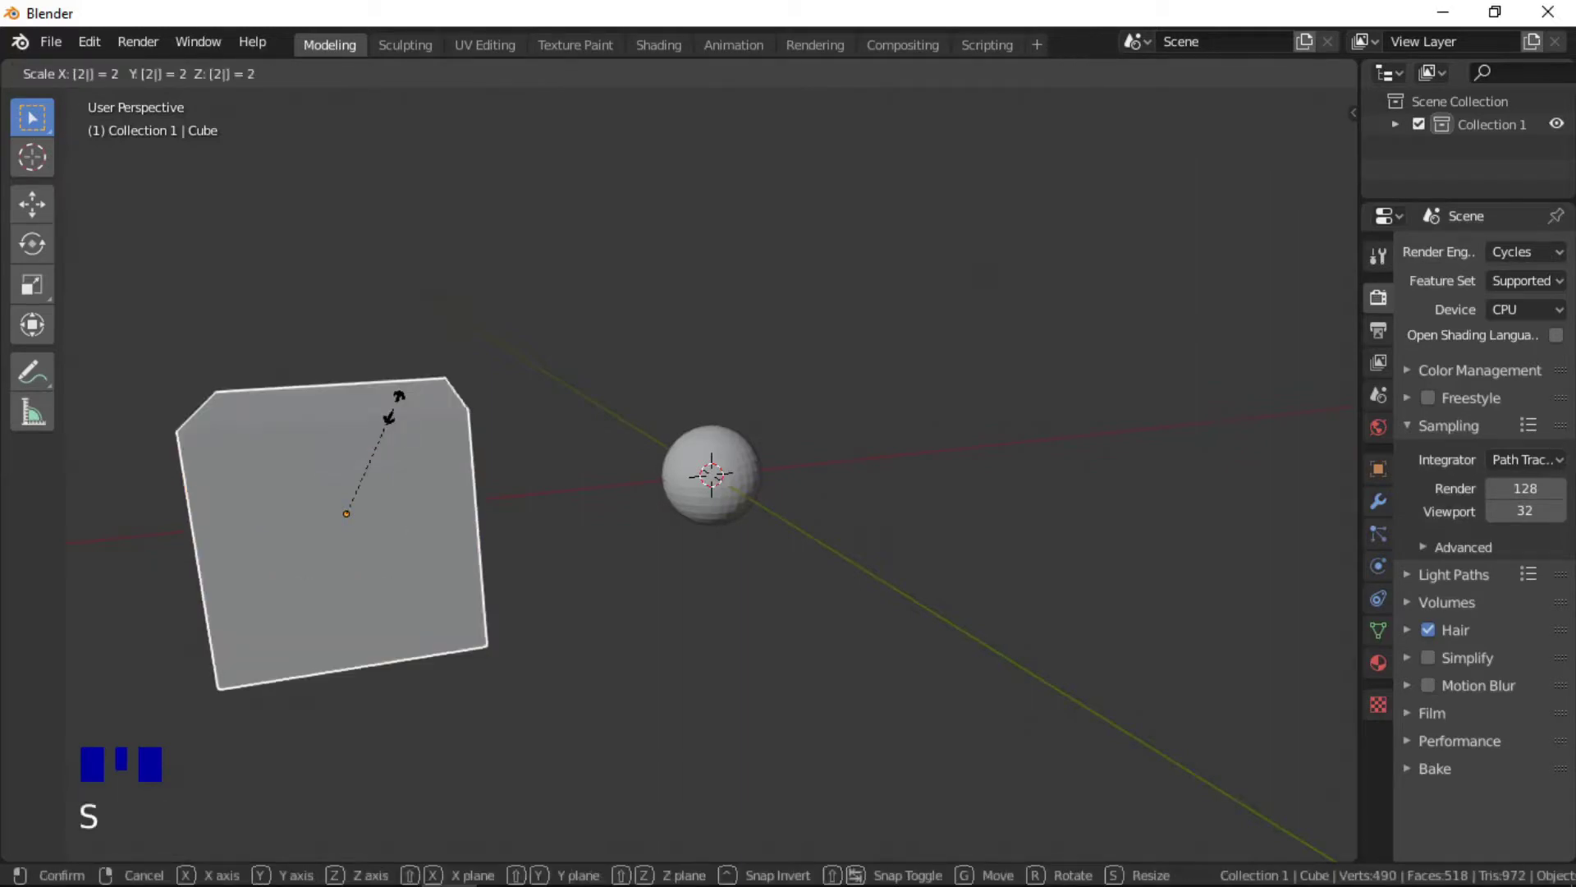
key(Return)
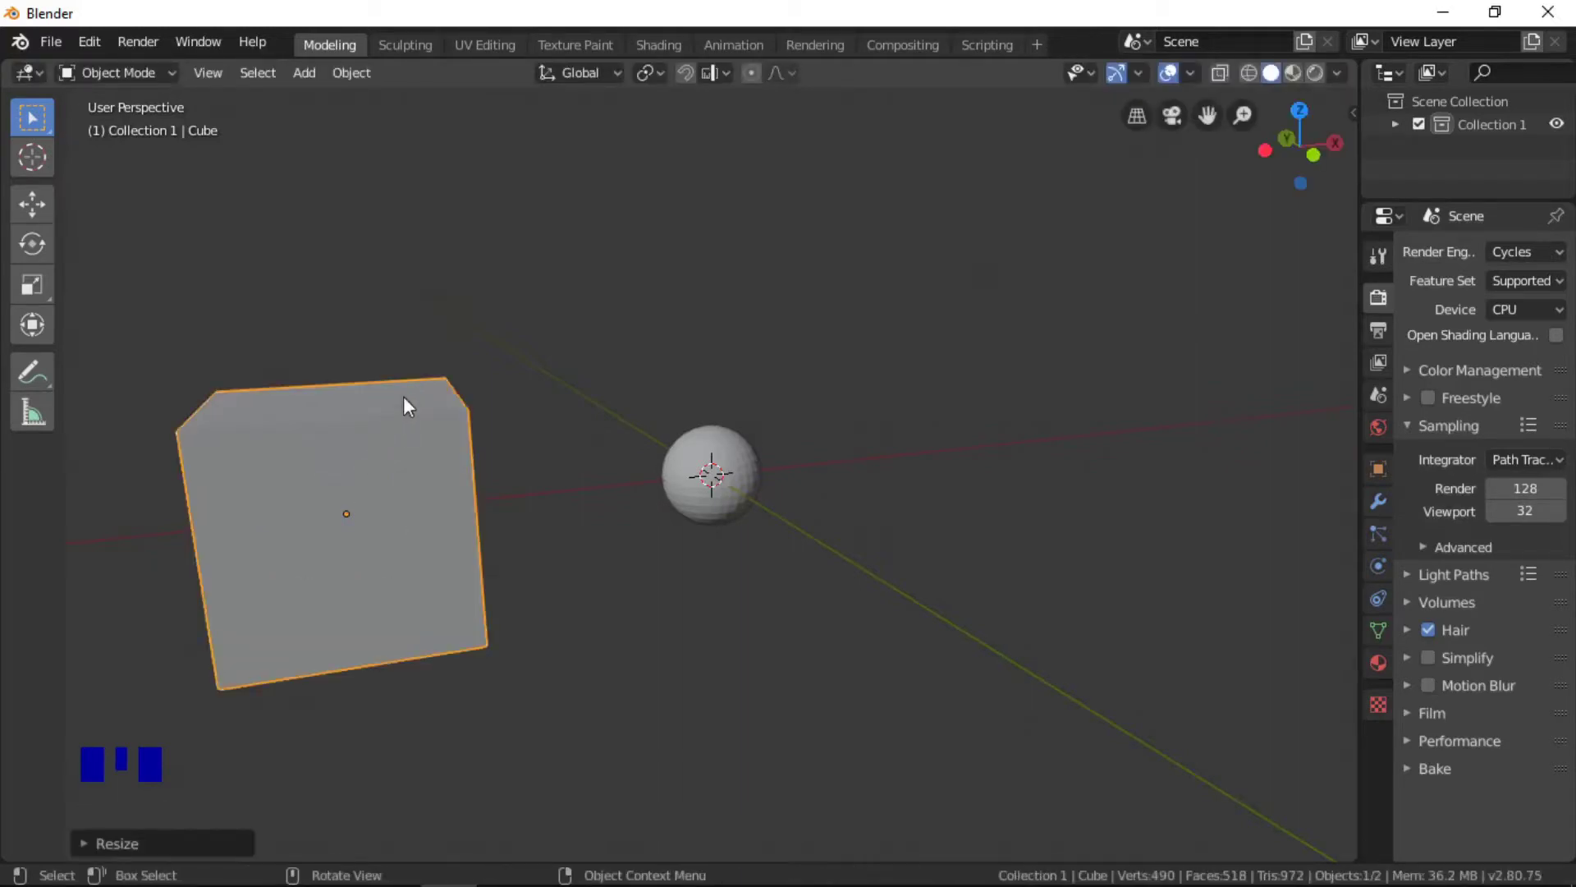
Apply the cube's scale to its object data
click(356, 73)
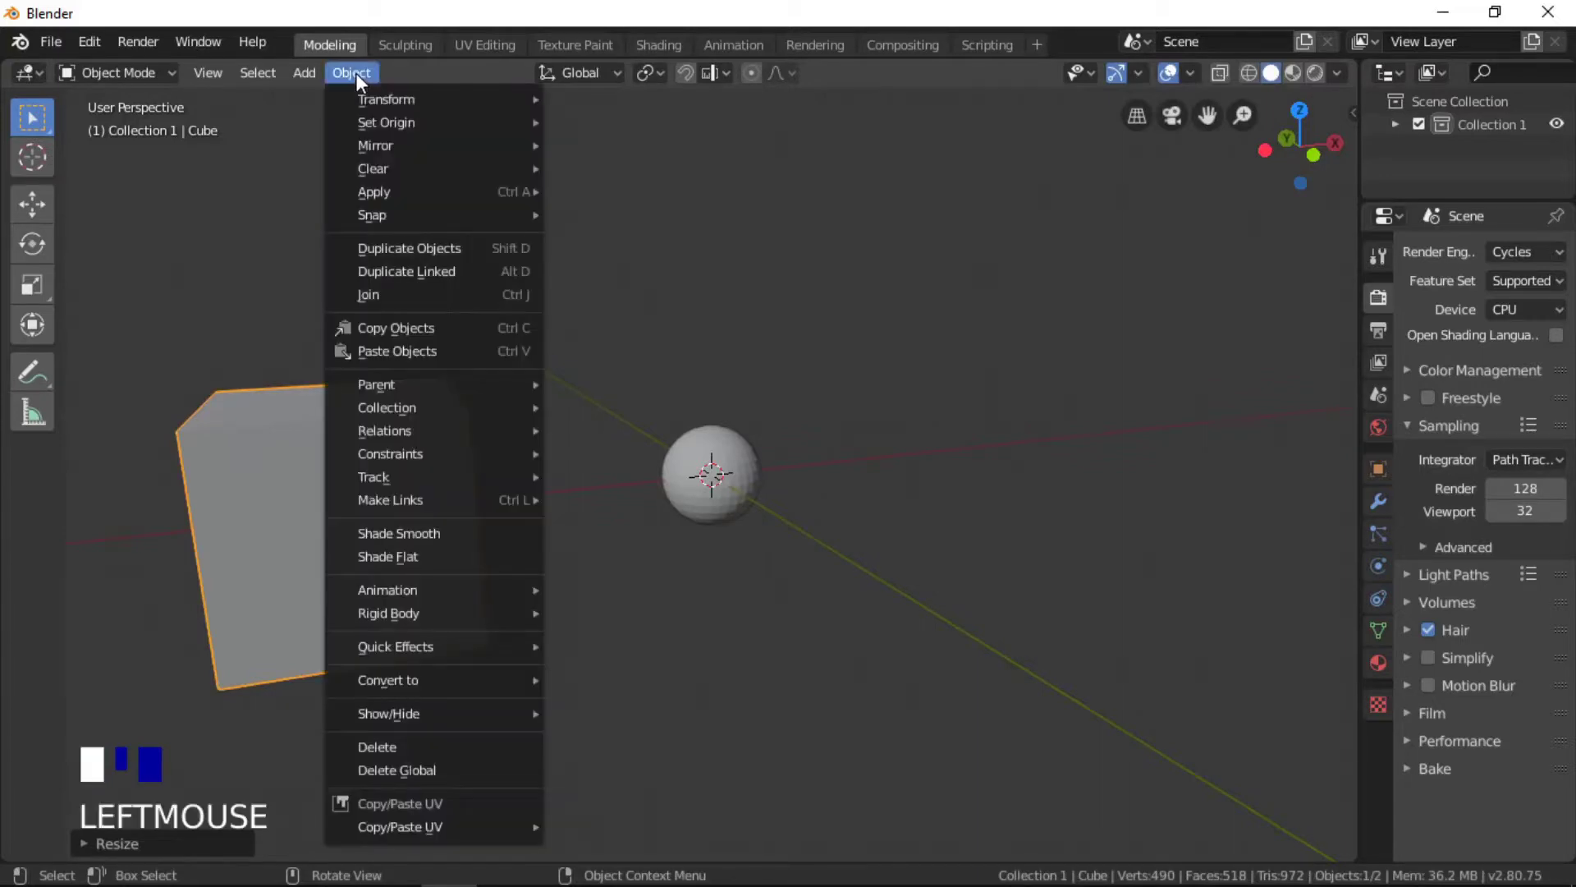
mouse_move(376, 199)
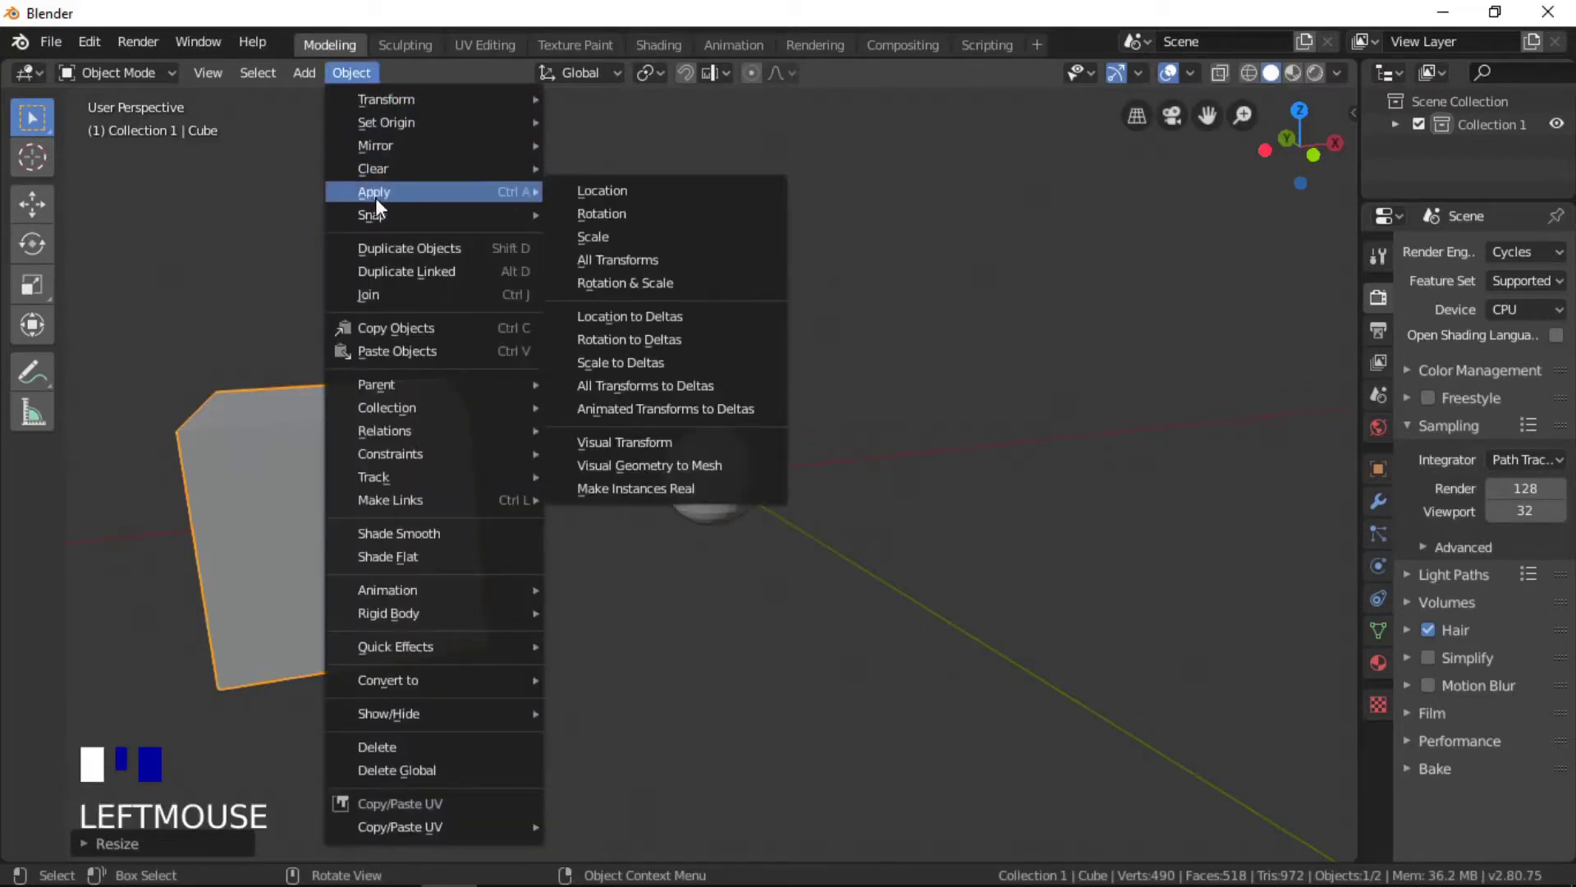
click(581, 236)
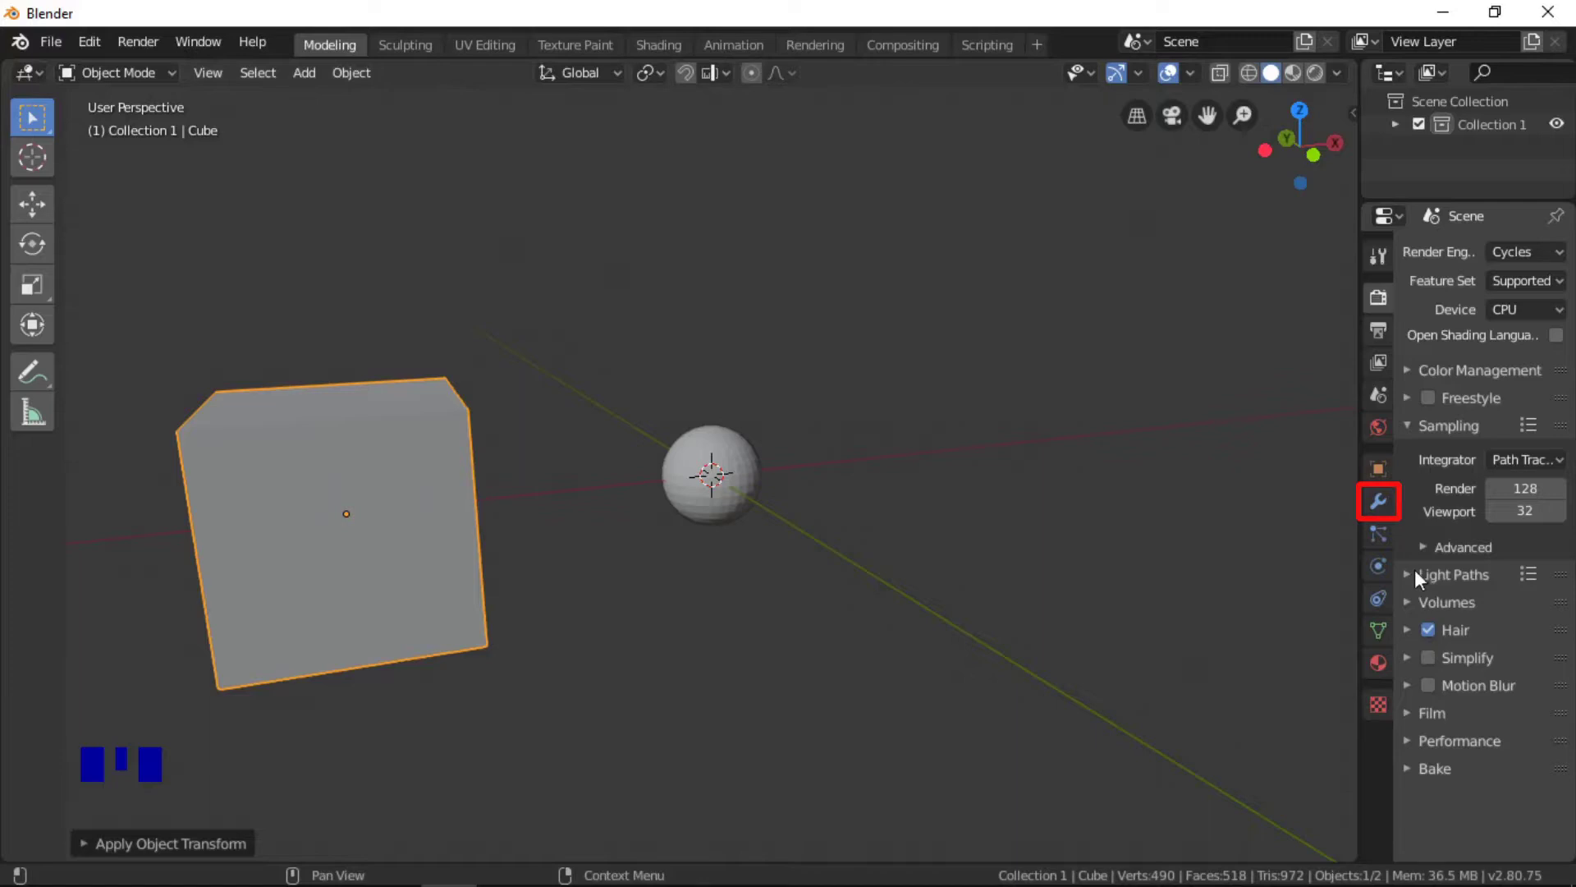
Add a Boolean modifier to the cube
click(1378, 502)
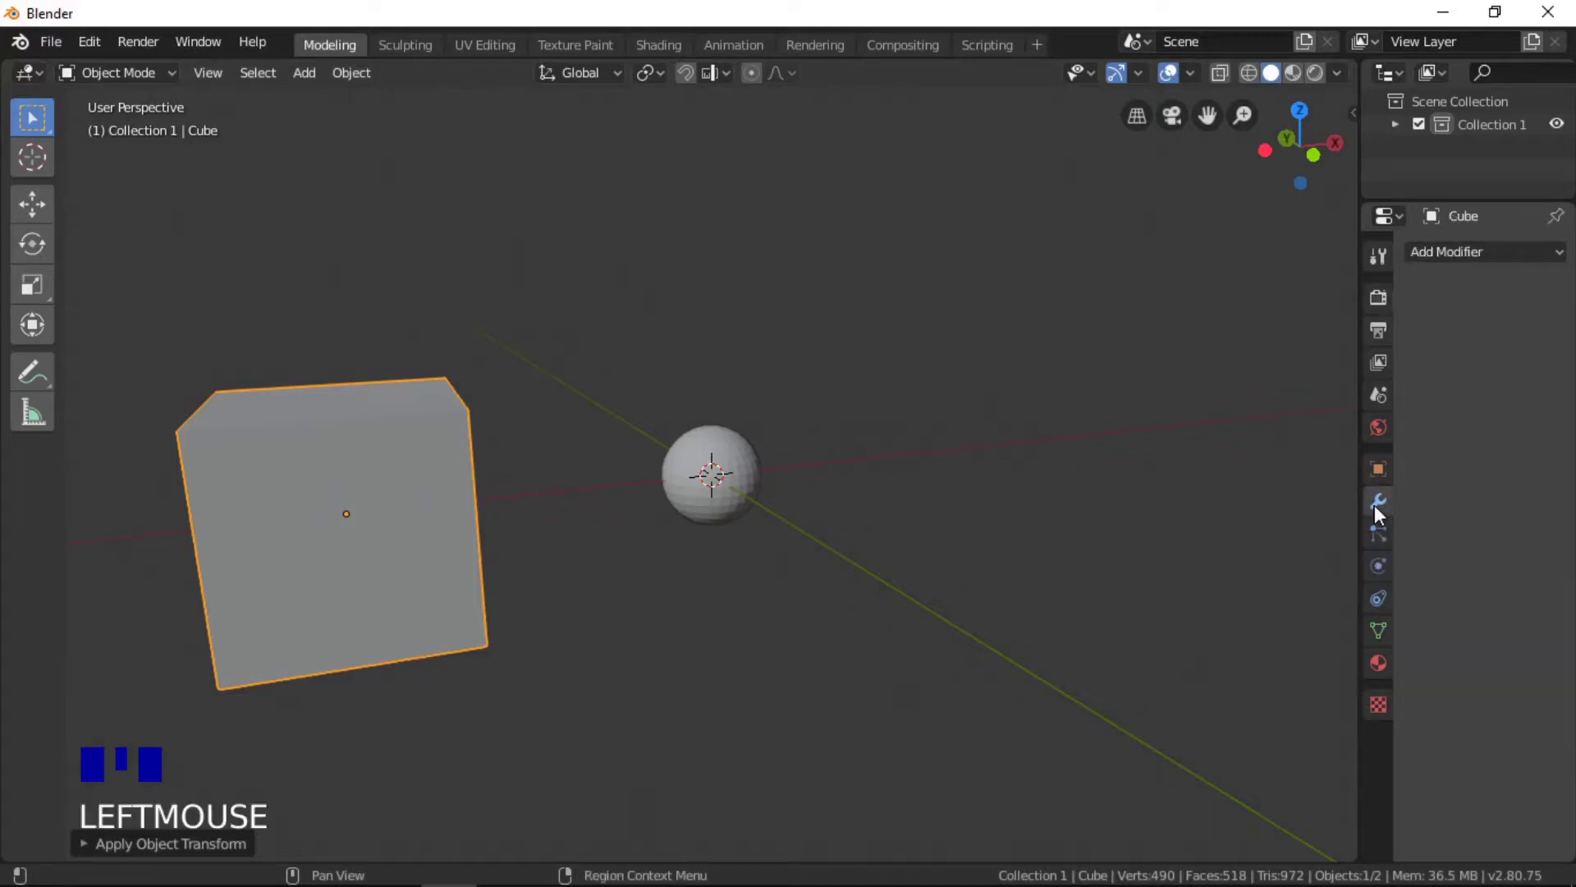
click(1510, 253)
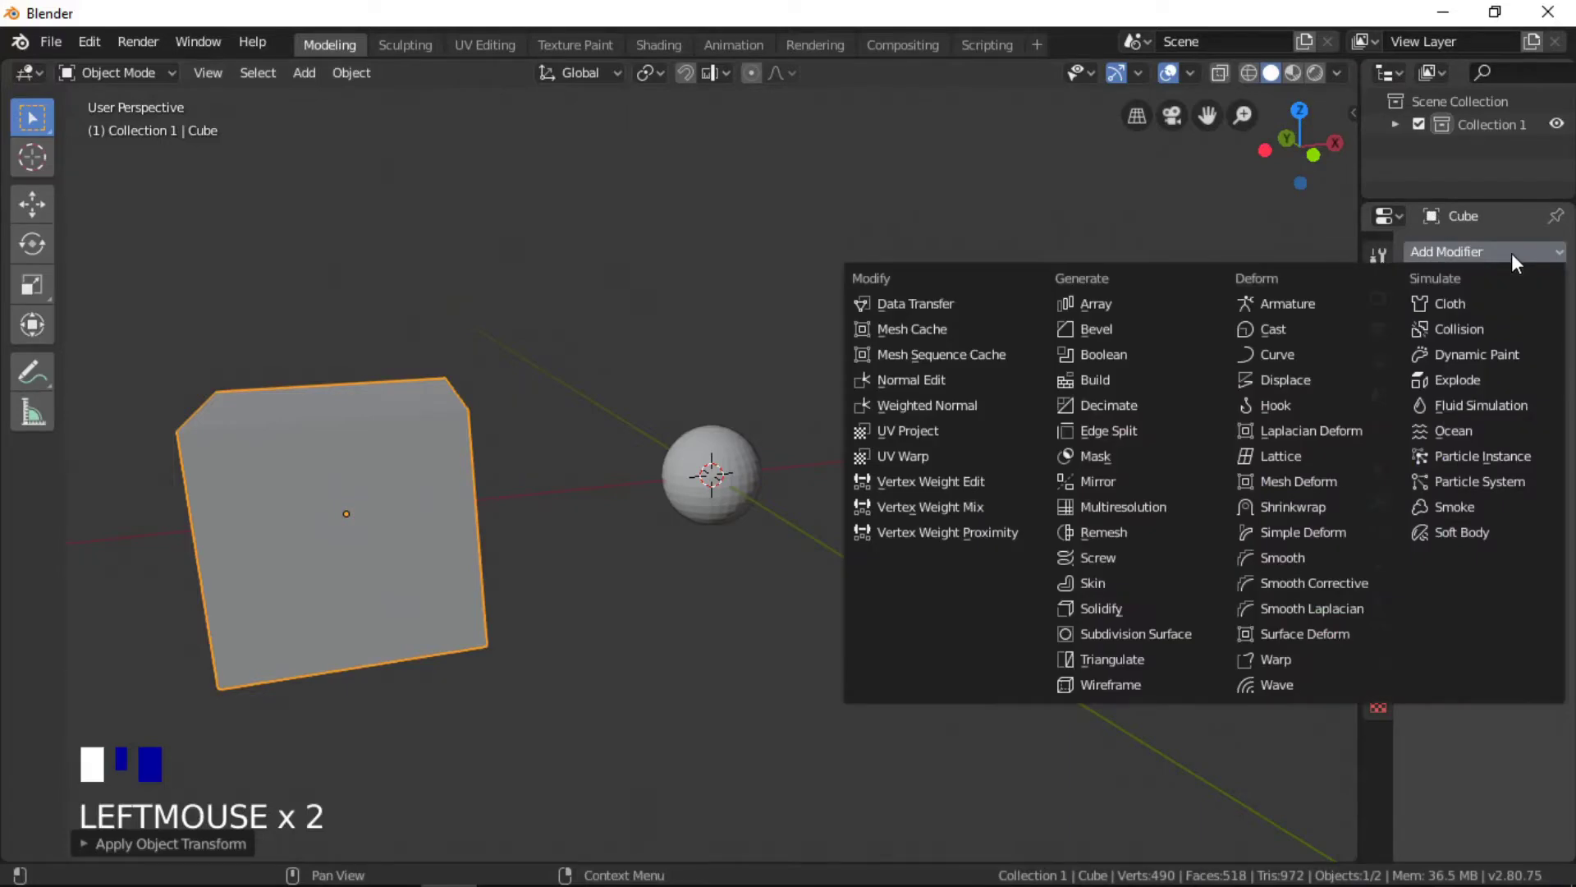
click(1087, 357)
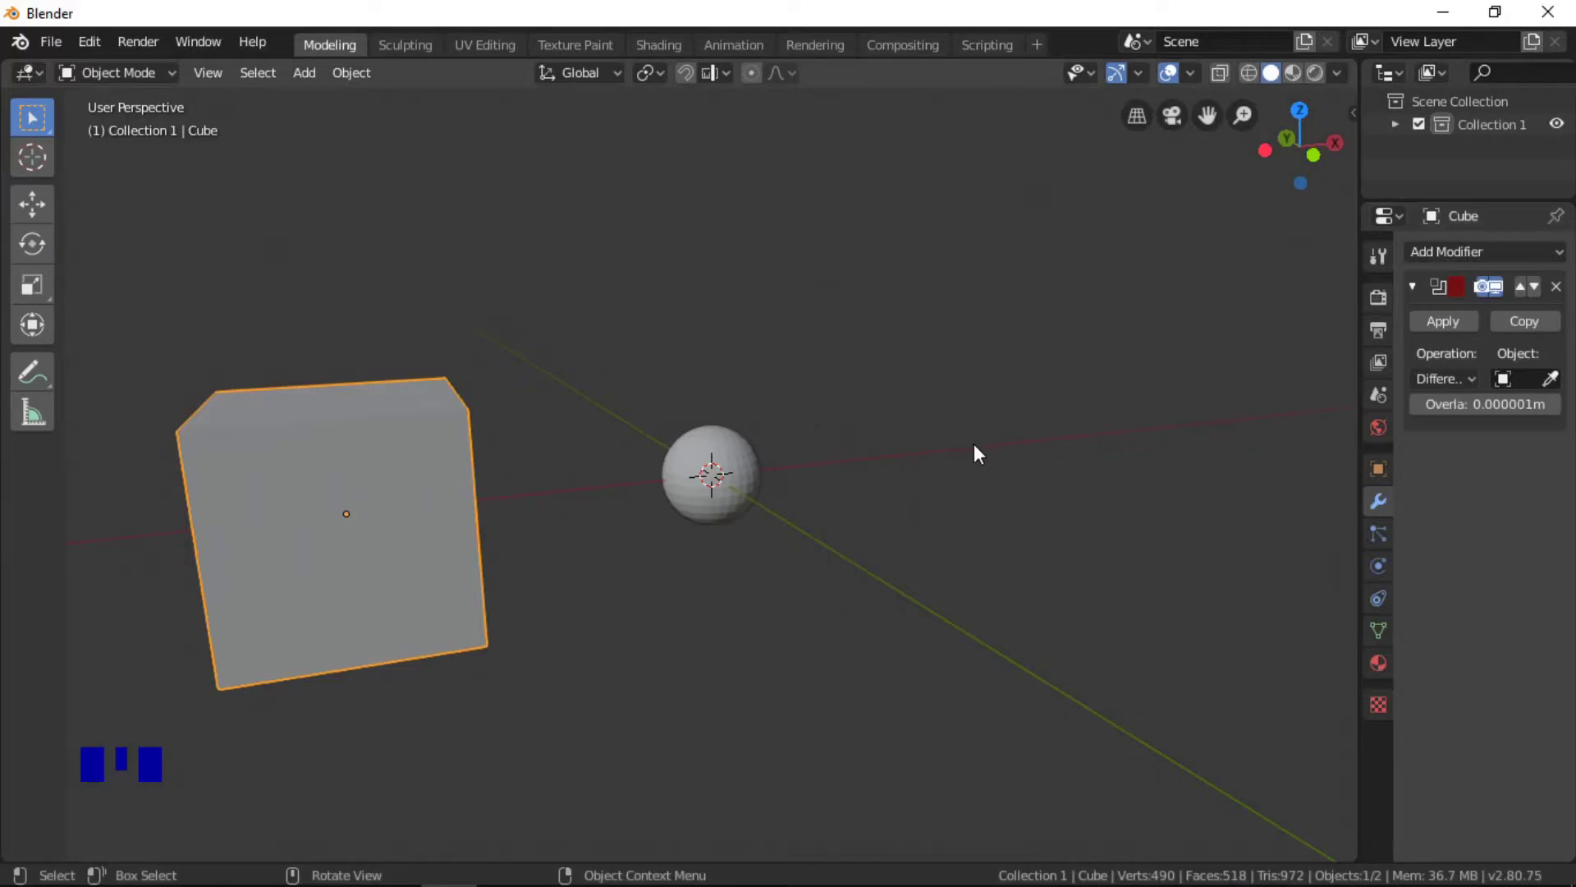
Pick the sphere as the Boolean modifier's object and widen the properties area so the modifier's settings are readable
click(1532, 374)
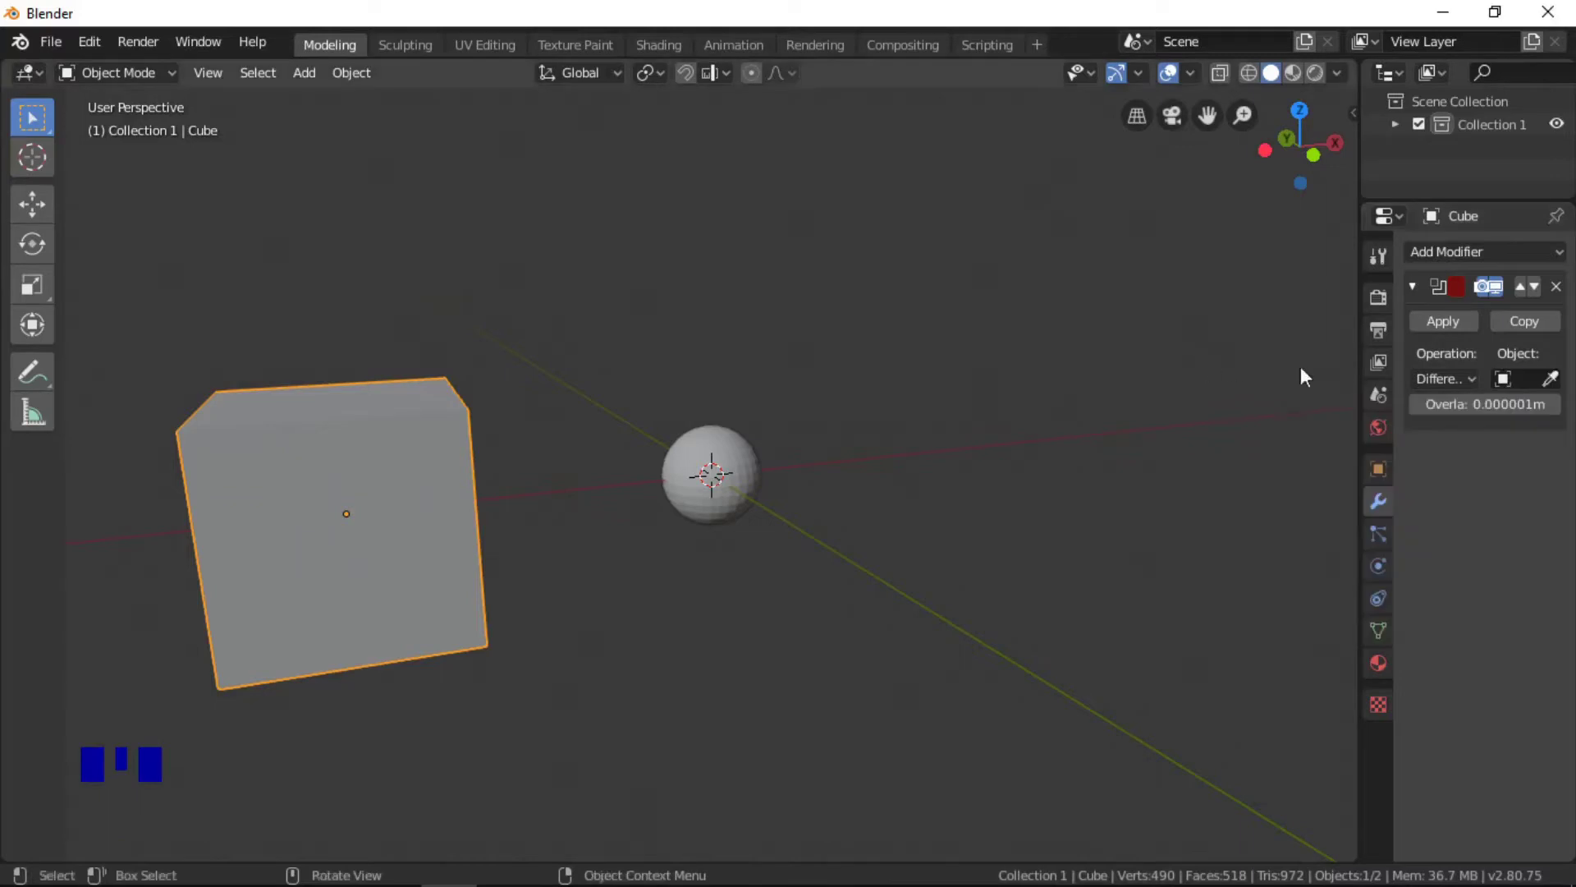
click(1550, 378)
click(729, 461)
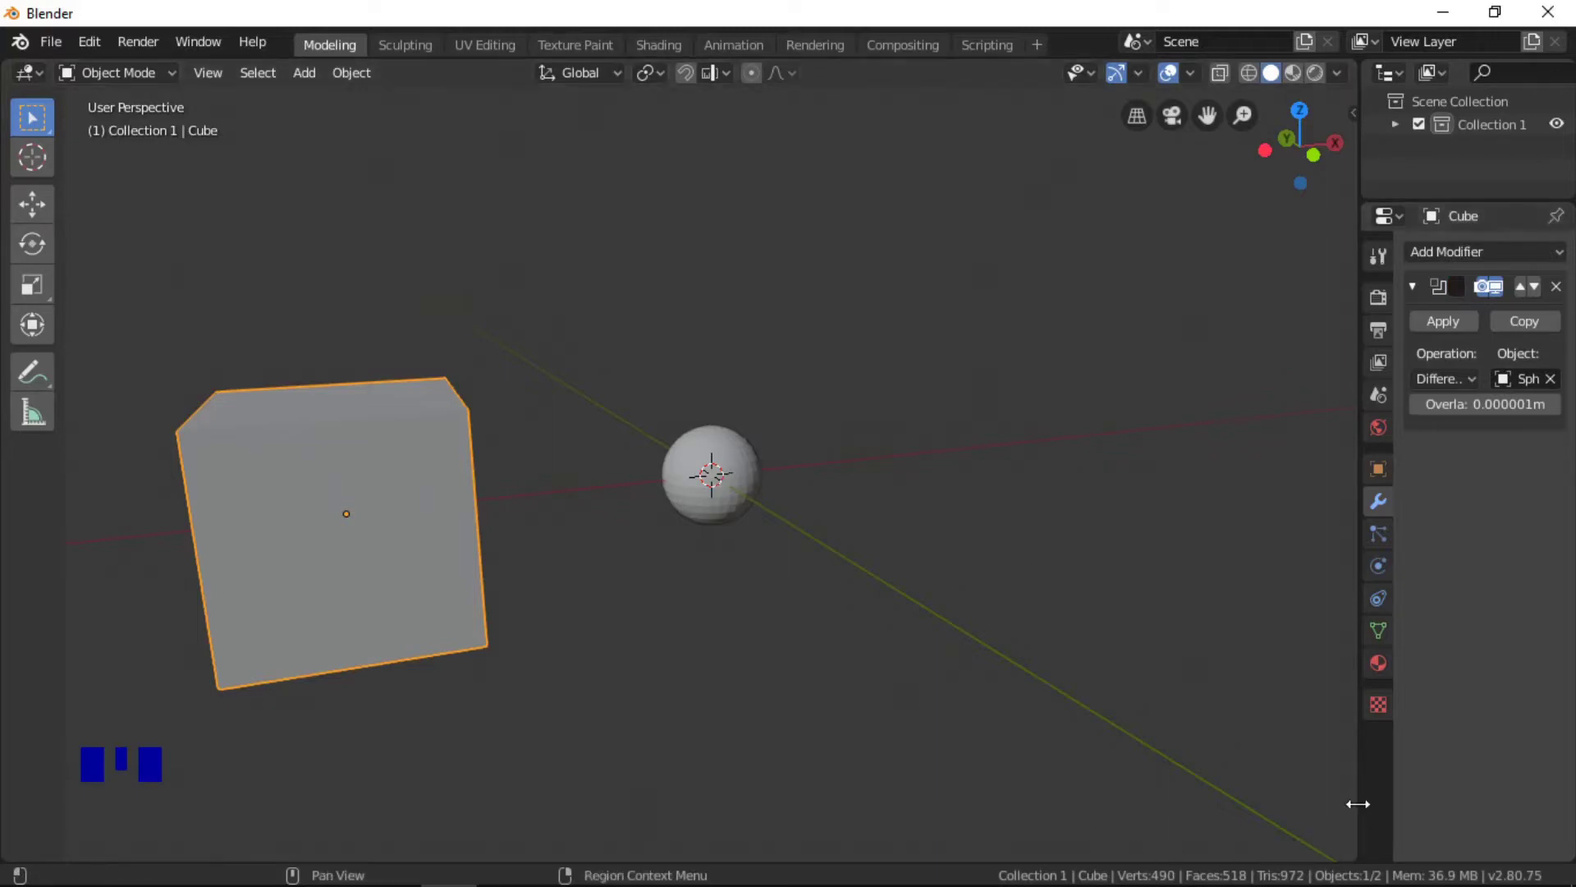
drag(1358, 804, 1200, 795)
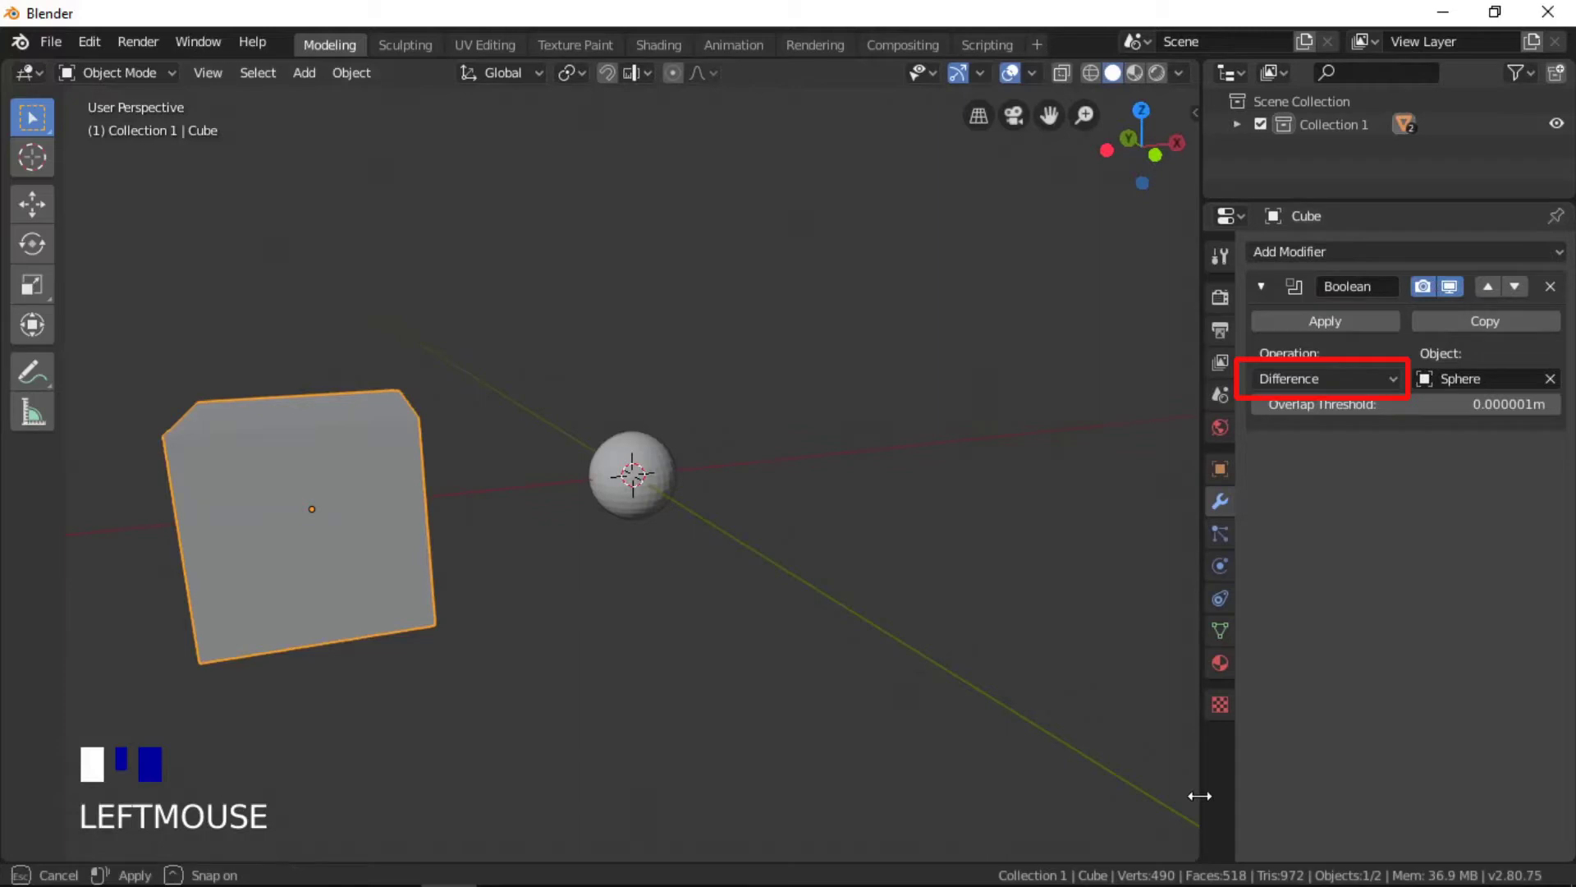
drag(1199, 795, 1199, 796)
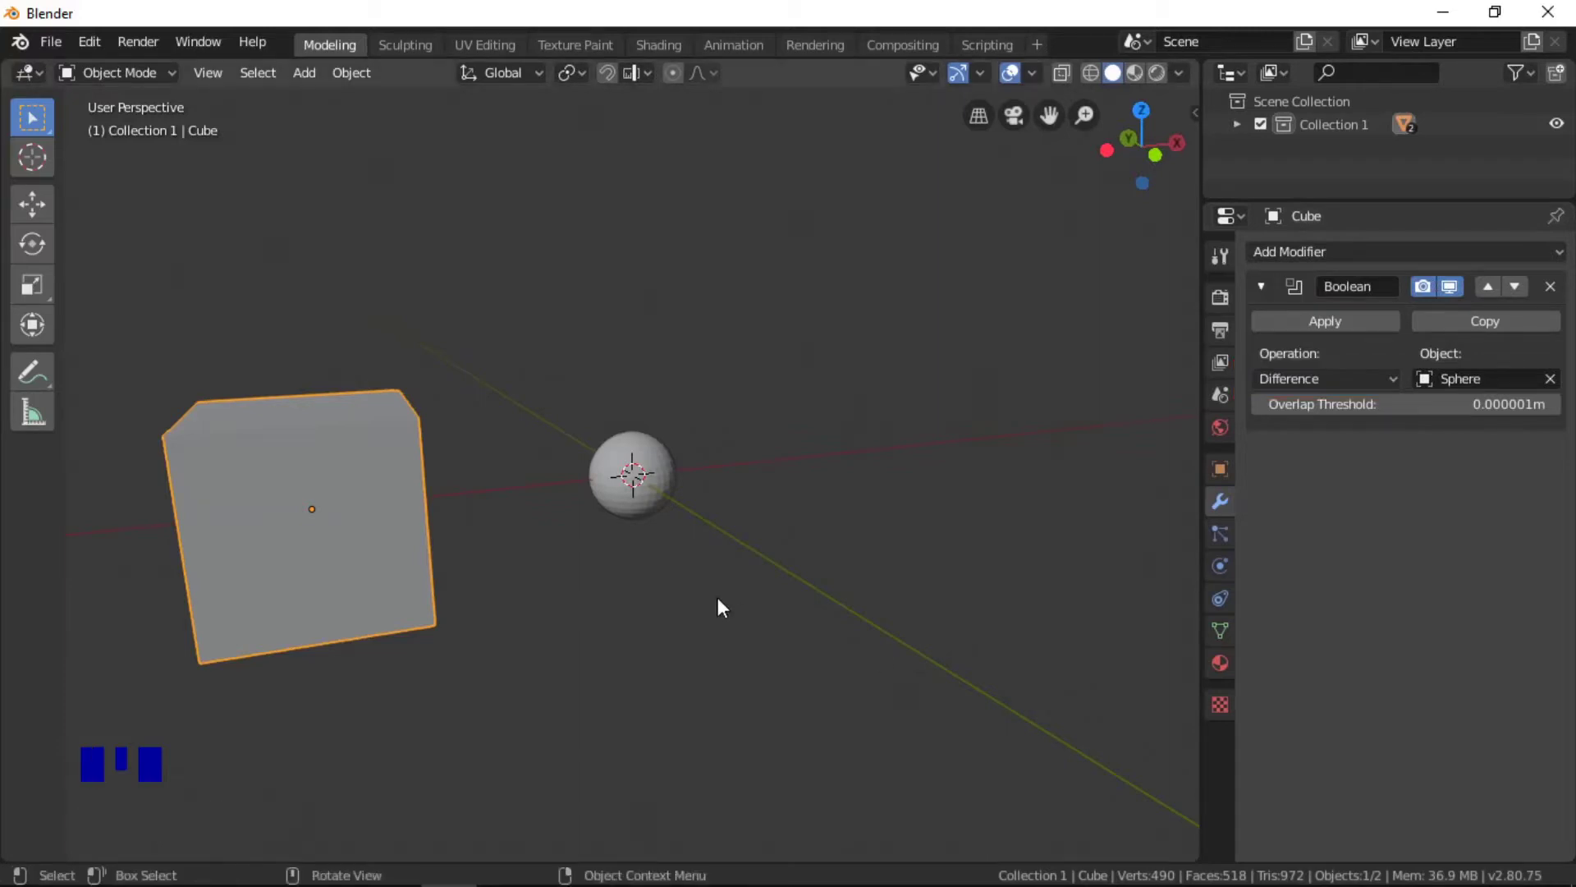
Move the sphere along the global X axis until it is partly embedded in the cube's nearest face, and hide it
click(634, 489)
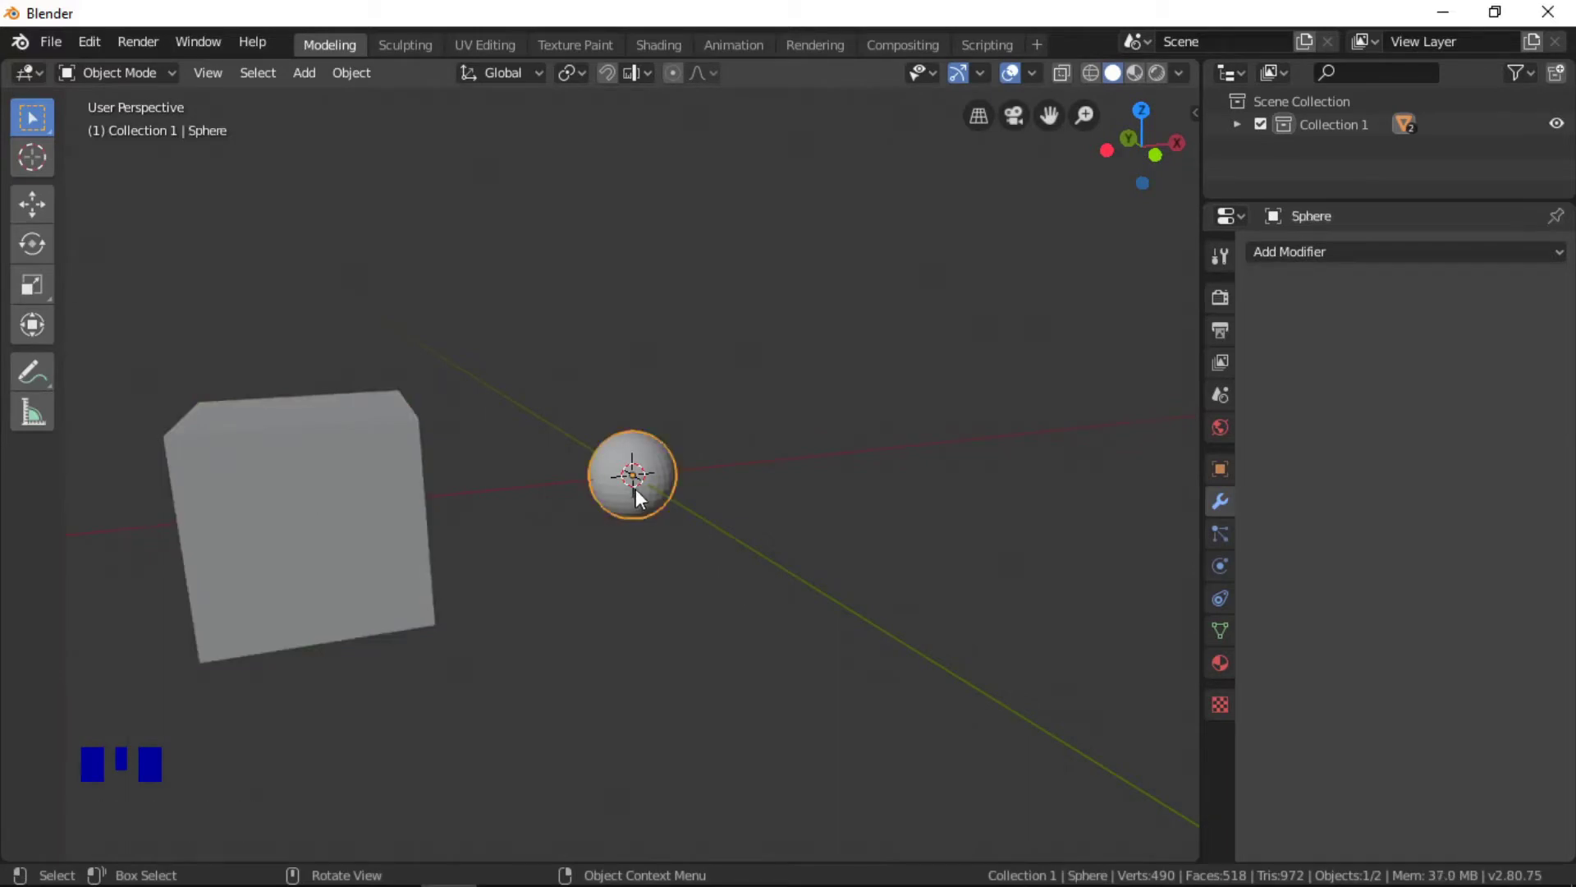
middle_drag(654, 504, 496, 580)
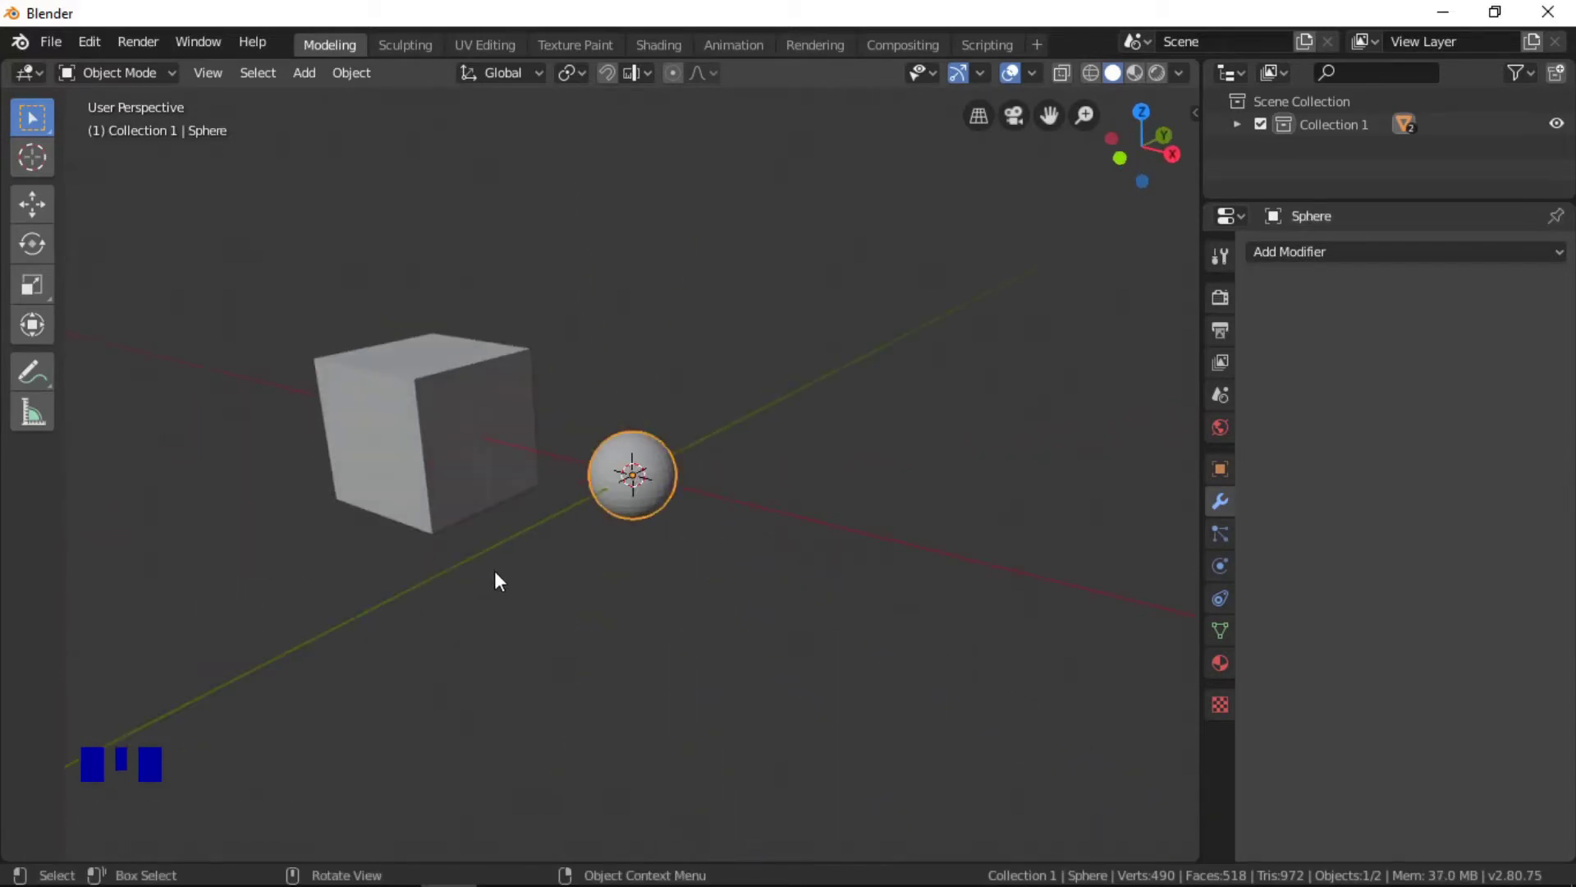
key(g)
key(x)
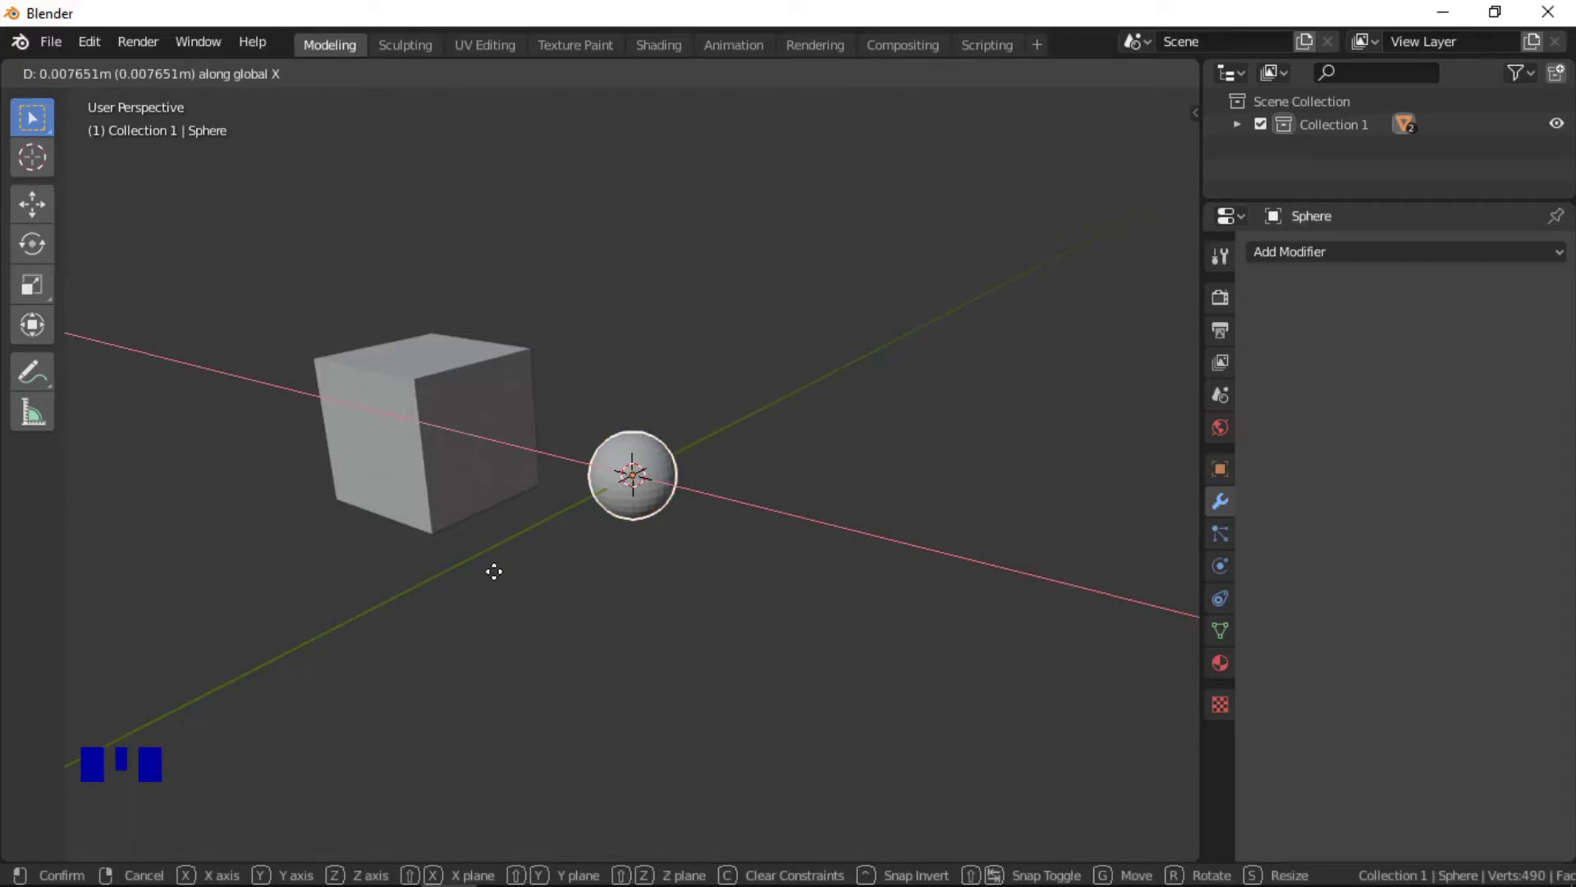
click(349, 524)
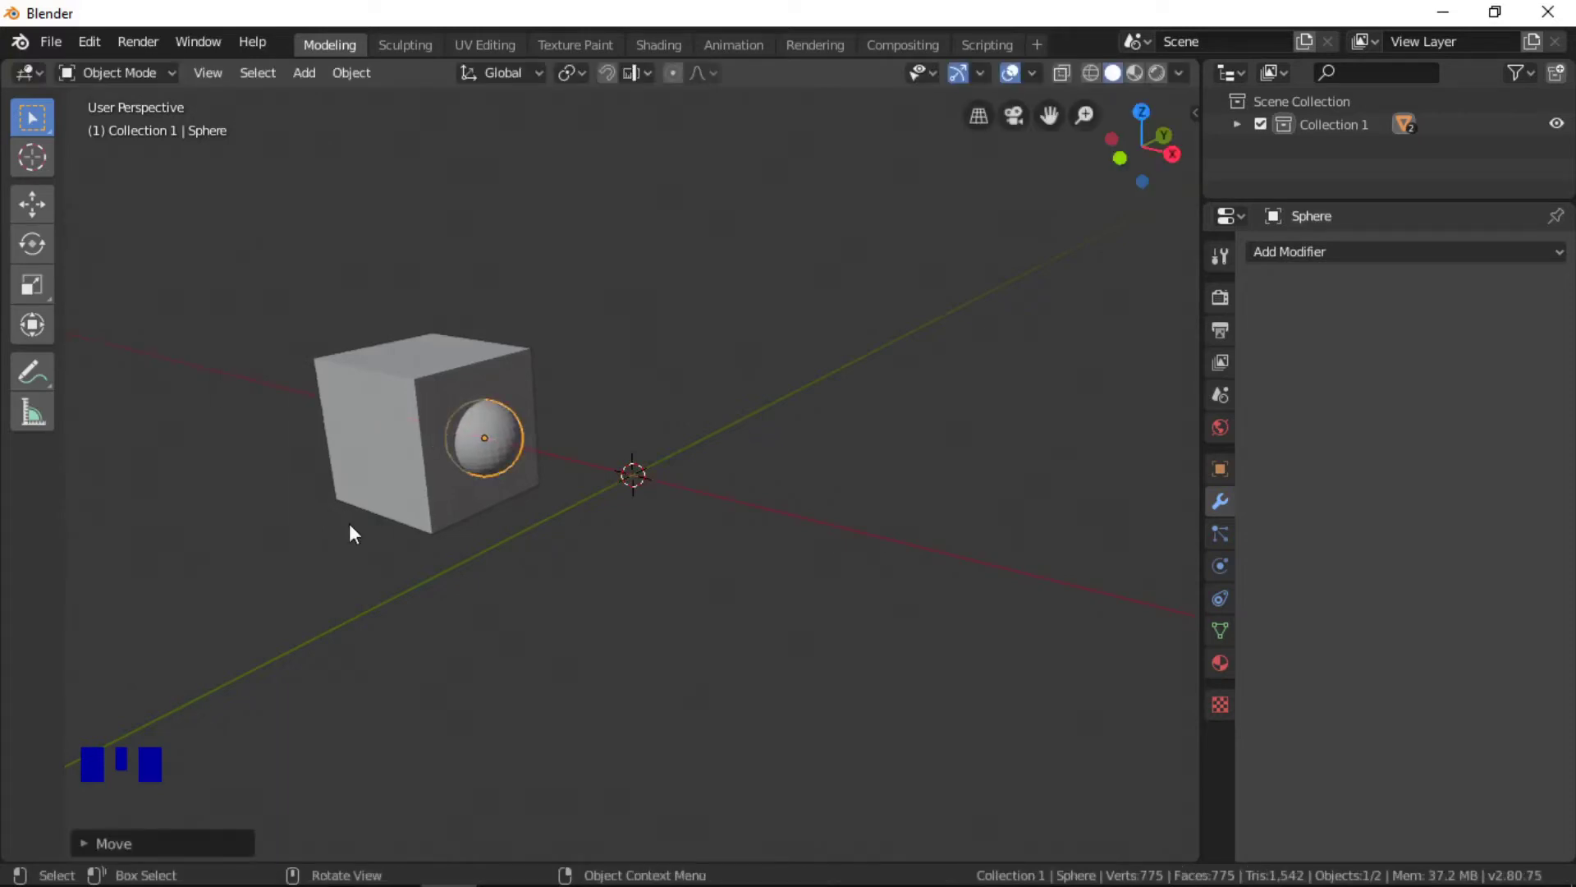
click(1235, 125)
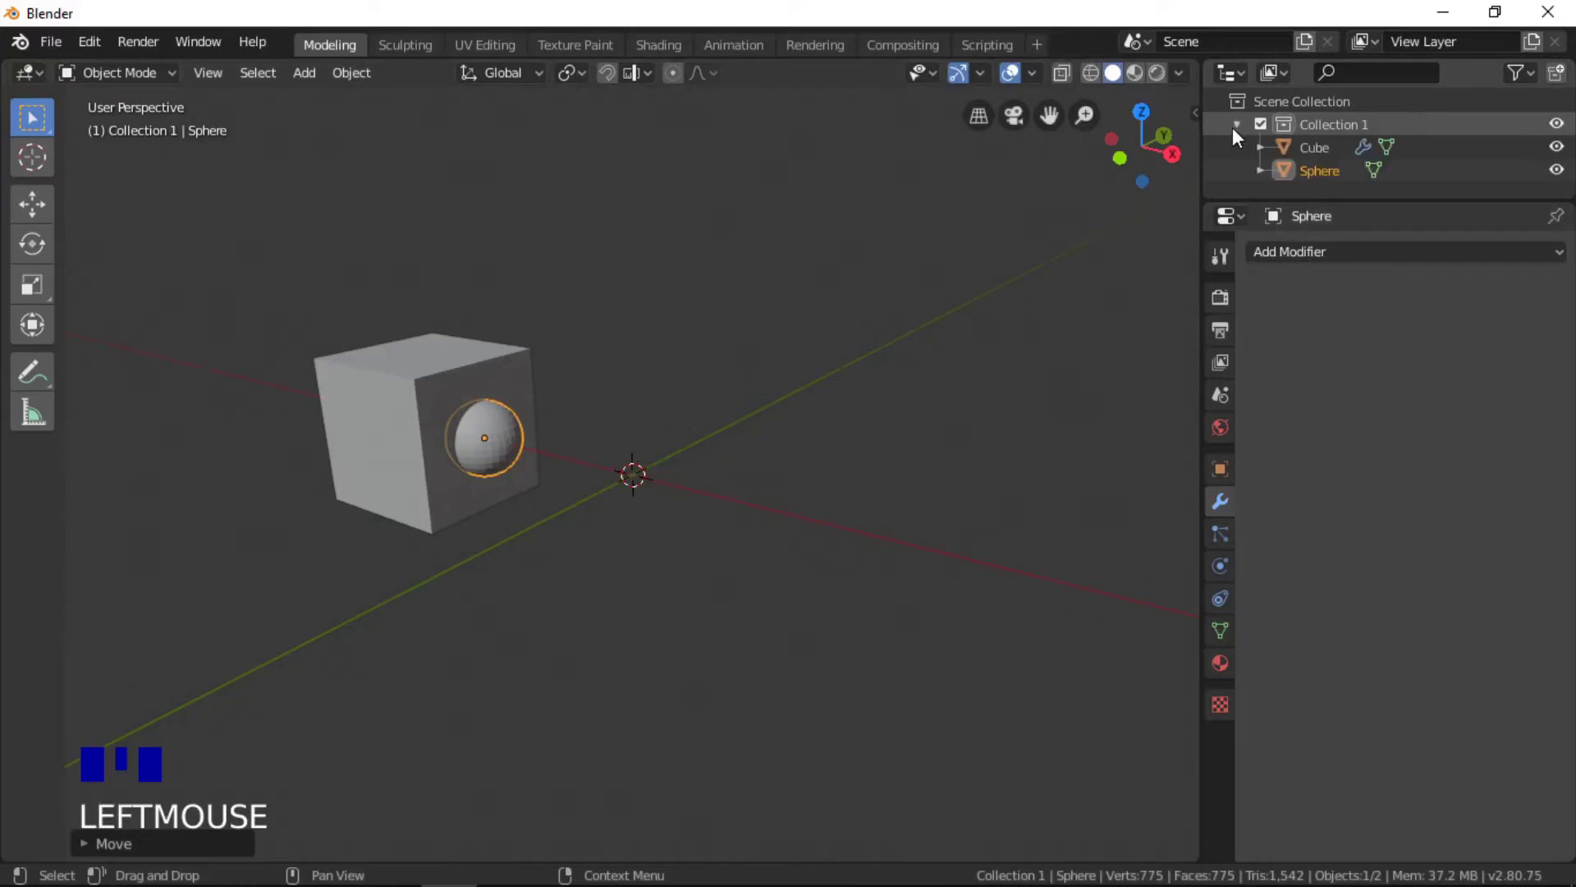
click(1557, 170)
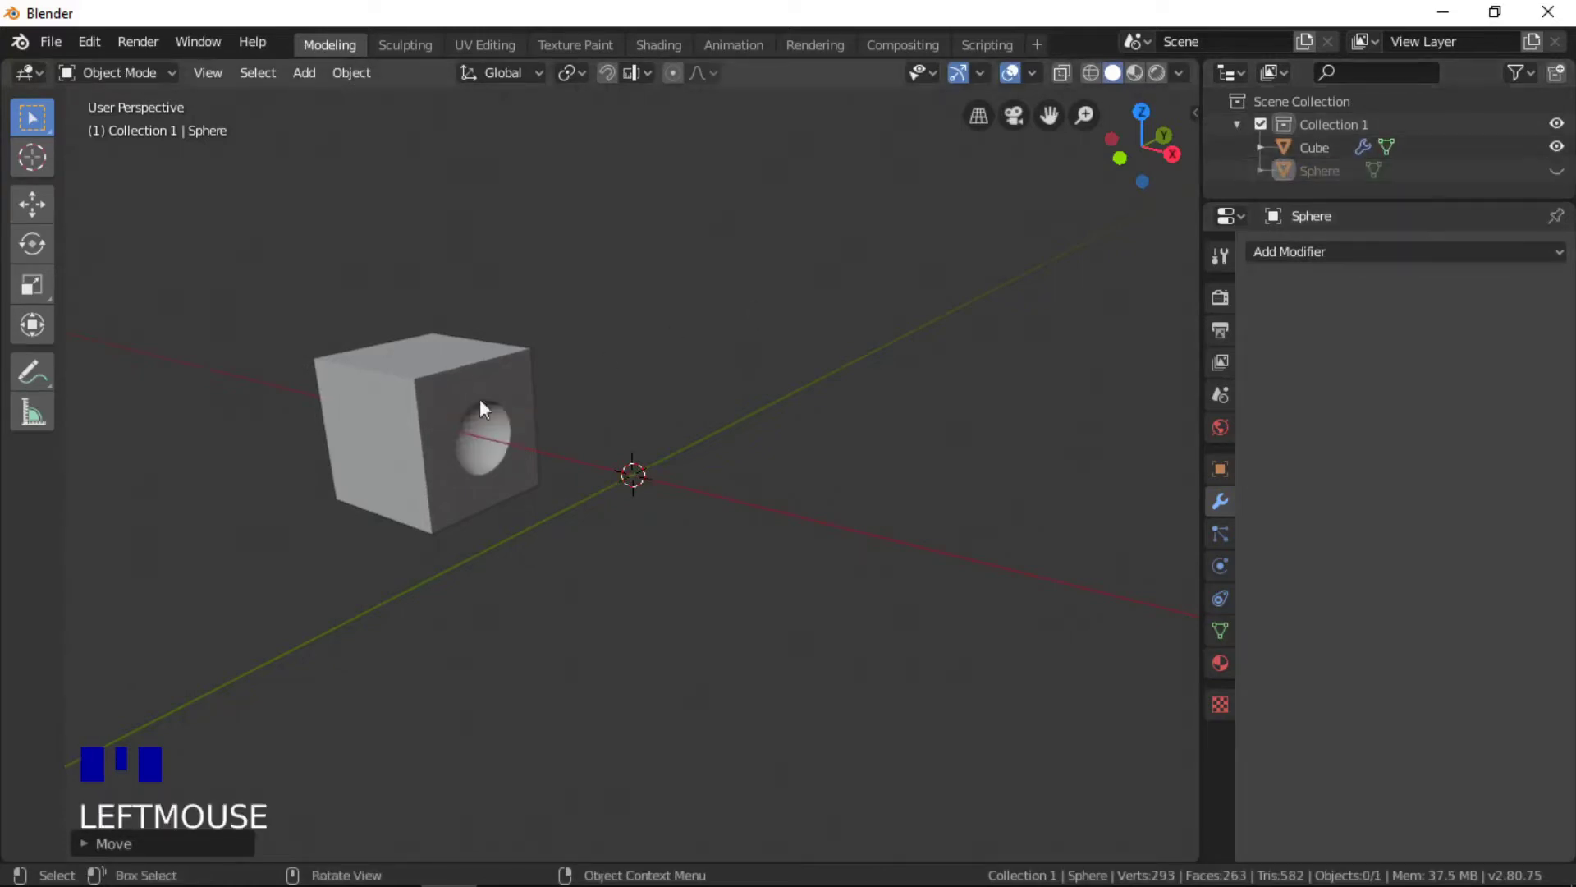
Raise the cube about 0.18 m along the global Z axis while keeping the sphere in place
click(425, 444)
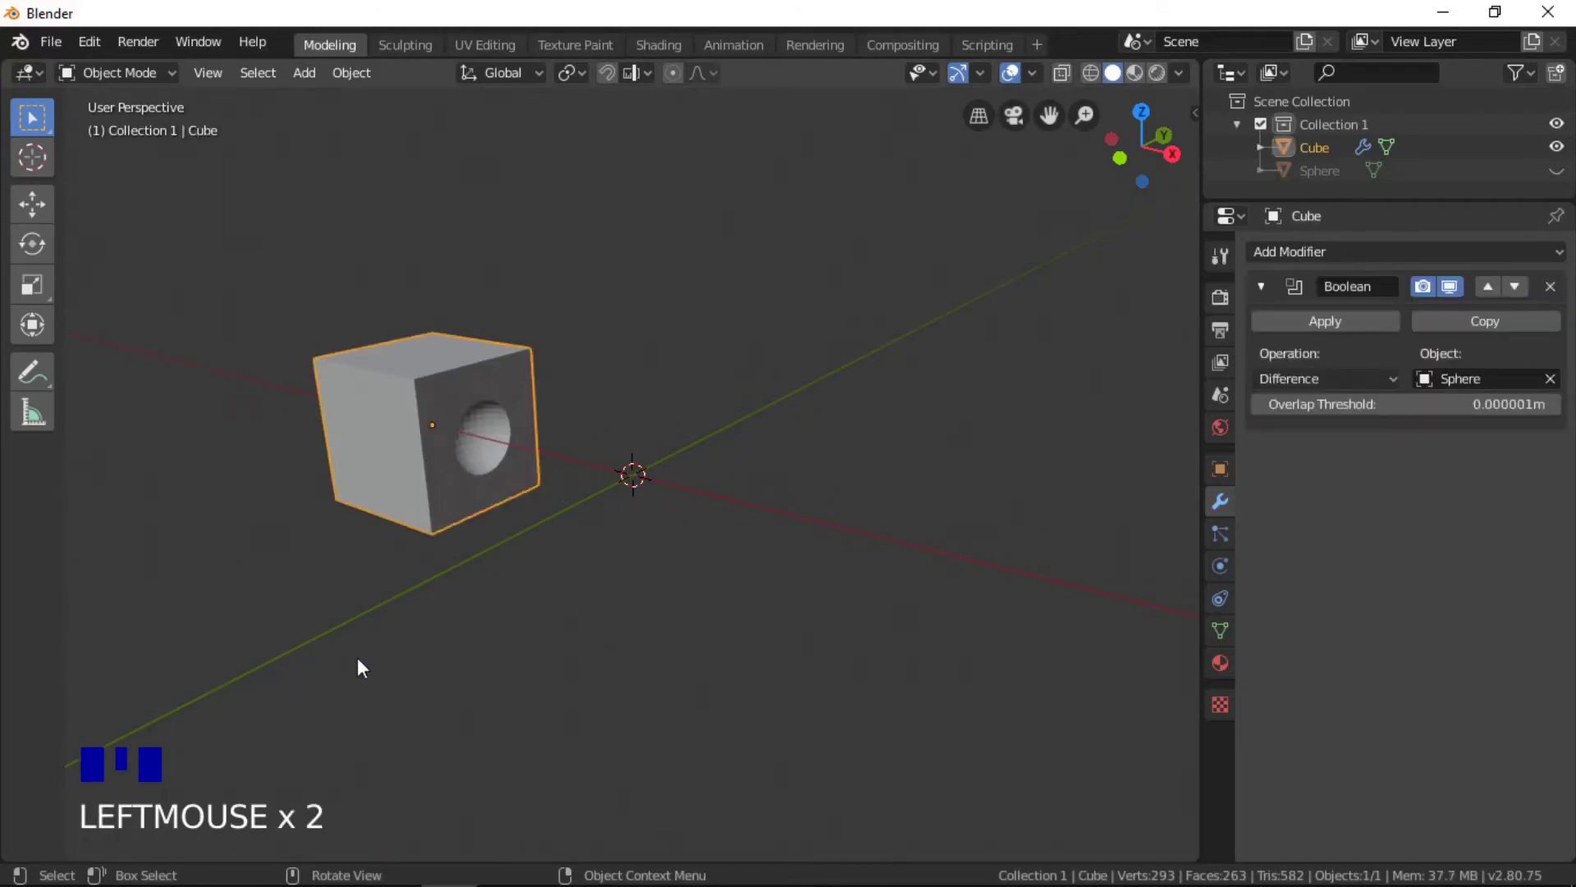
middle_drag(358, 660, 250, 602)
scroll(391, 598, up, 6)
middle_drag(391, 598, 399, 643)
scroll(448, 618, down, 3)
scroll(476, 647, down, 2)
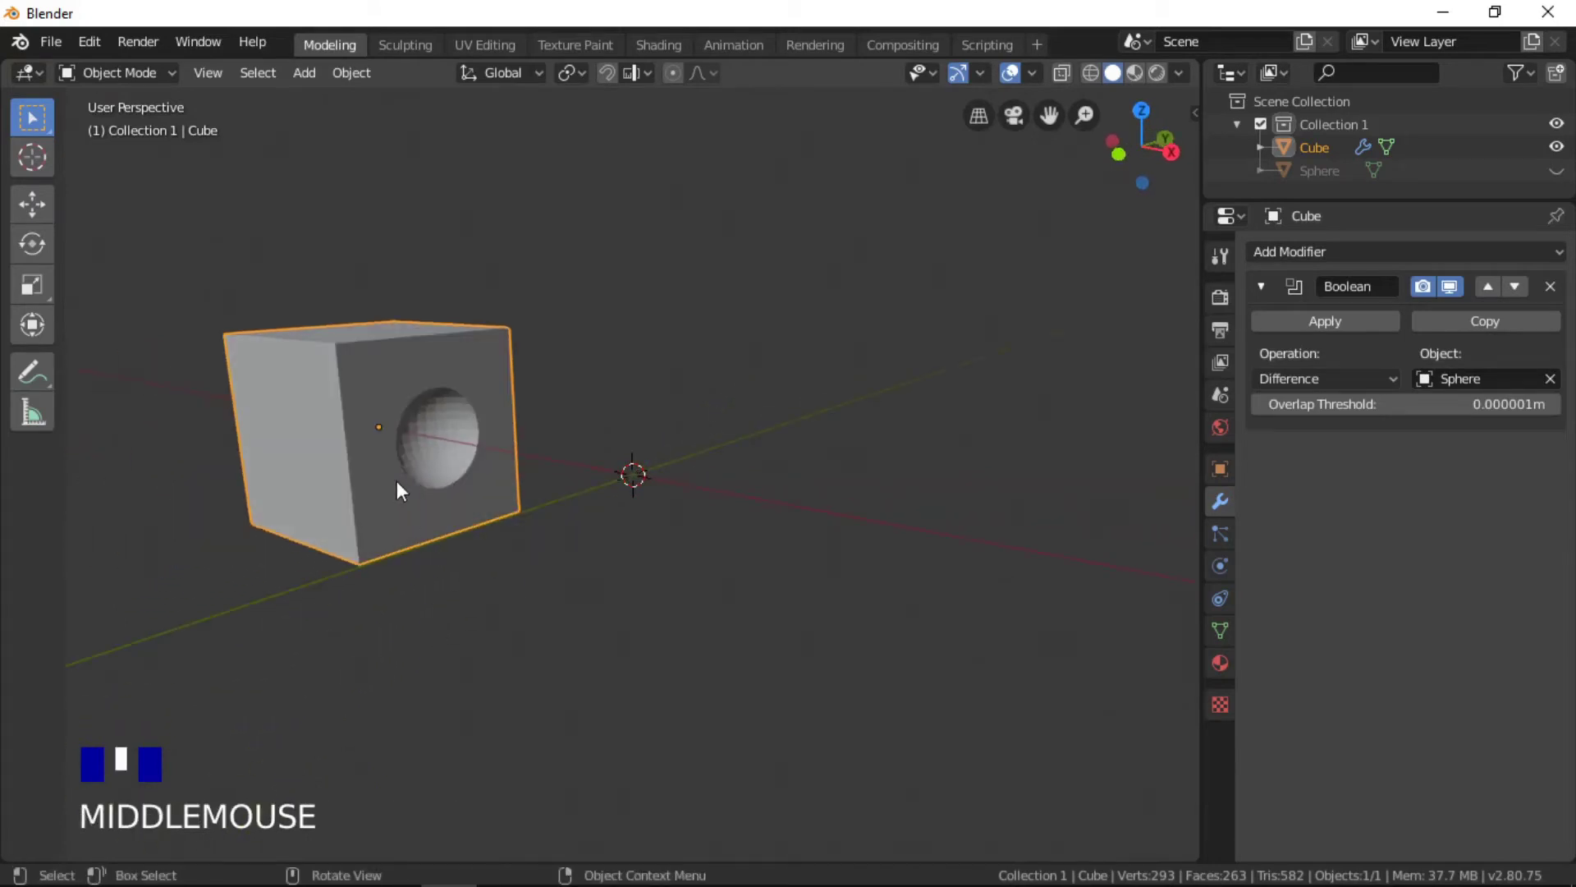
key(g)
key(z)
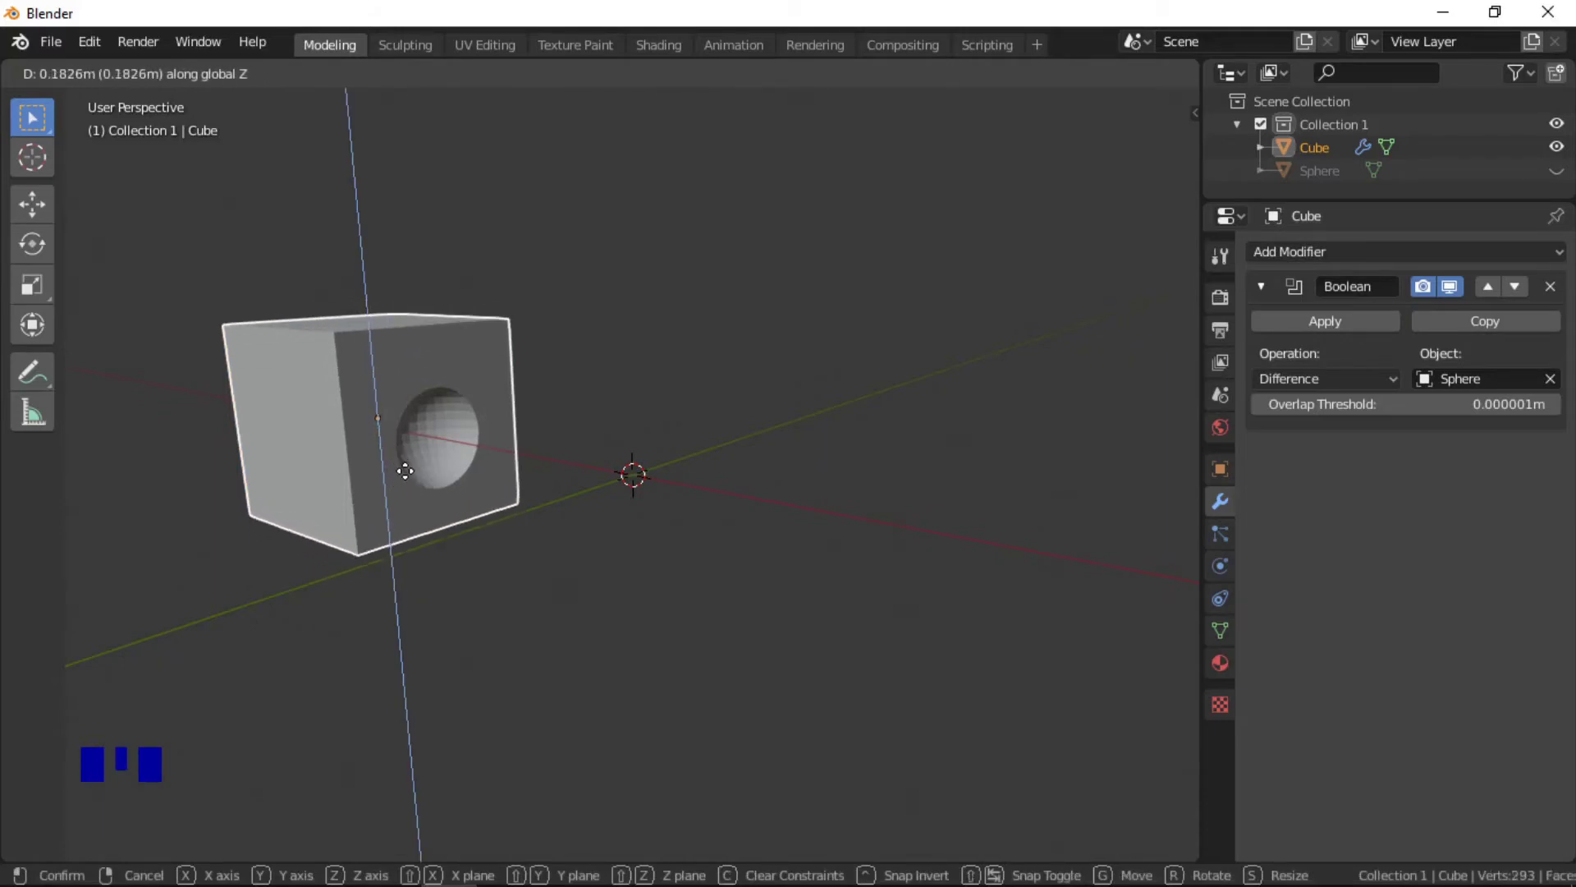
click(409, 480)
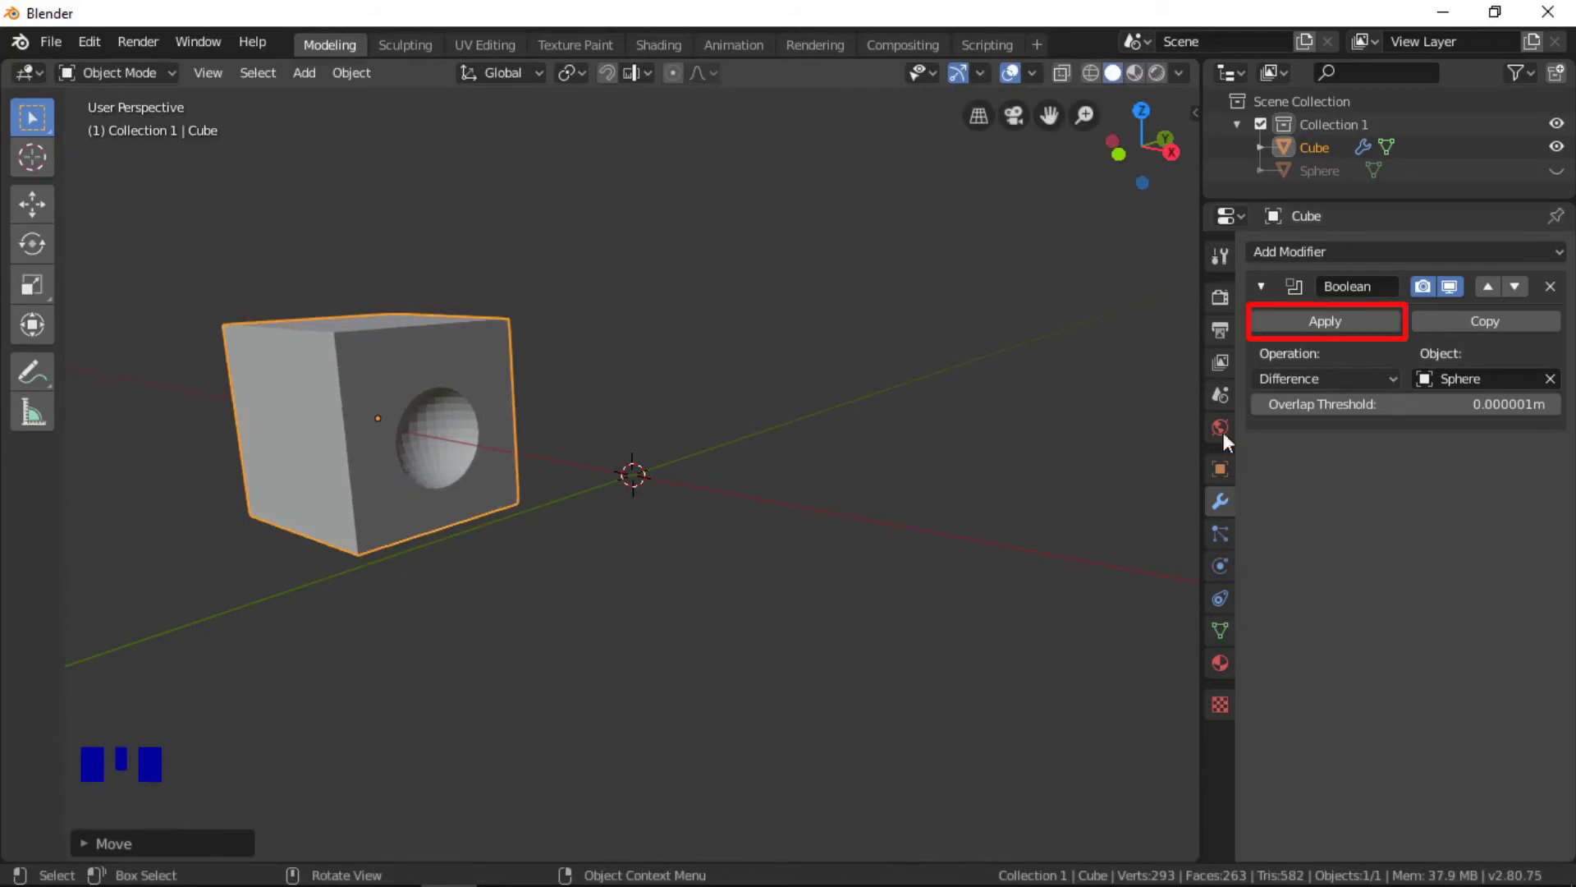
Set the operation of the cube's Boolean modifier to Intersect
click(1339, 381)
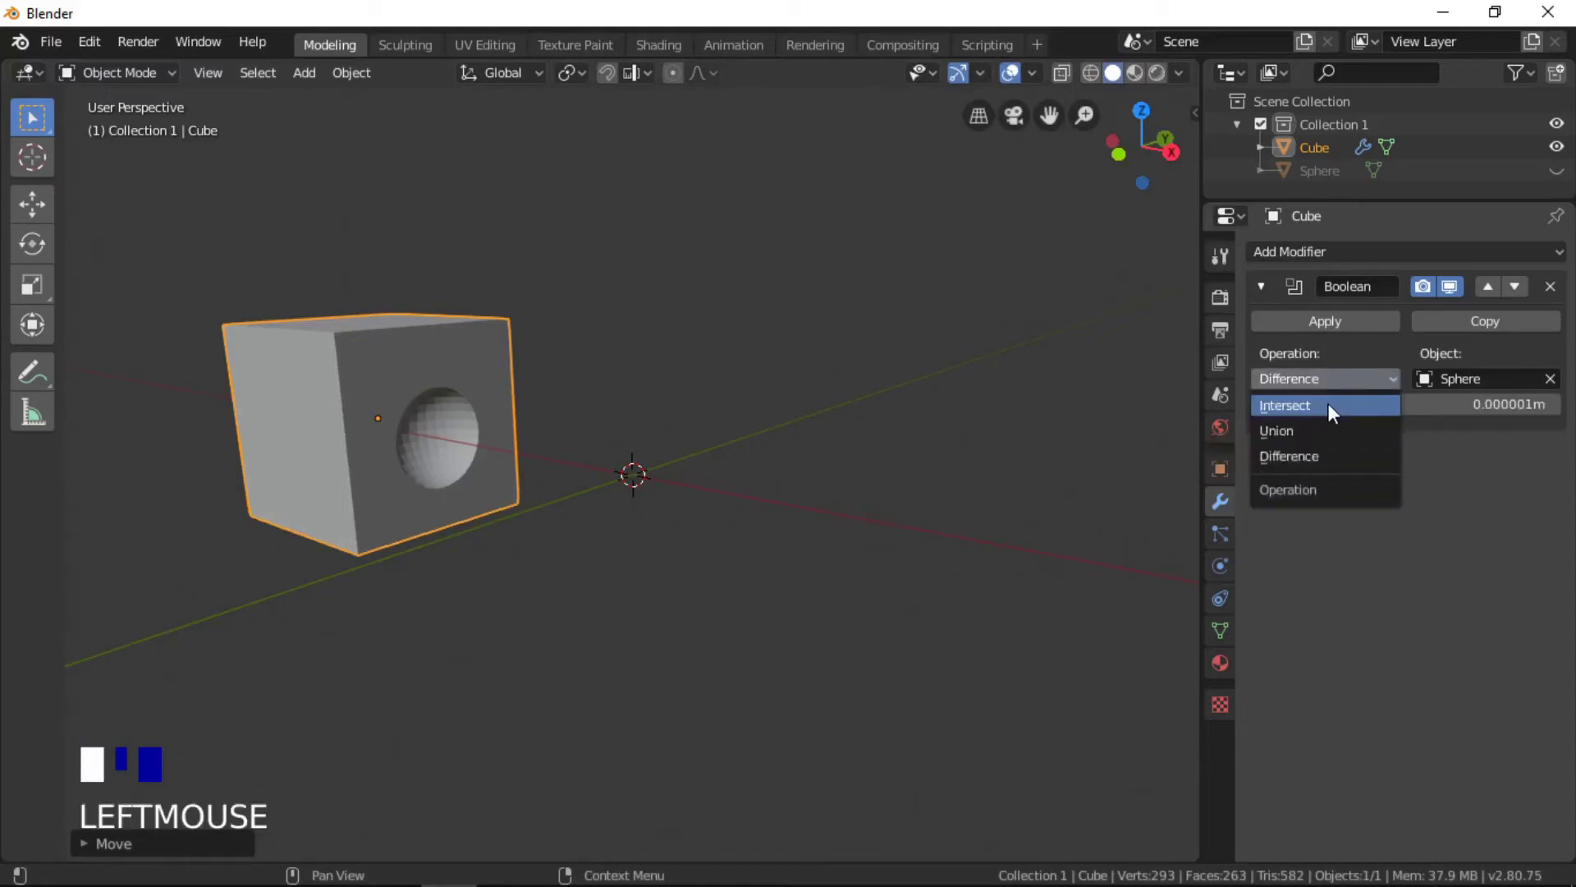
click(1328, 405)
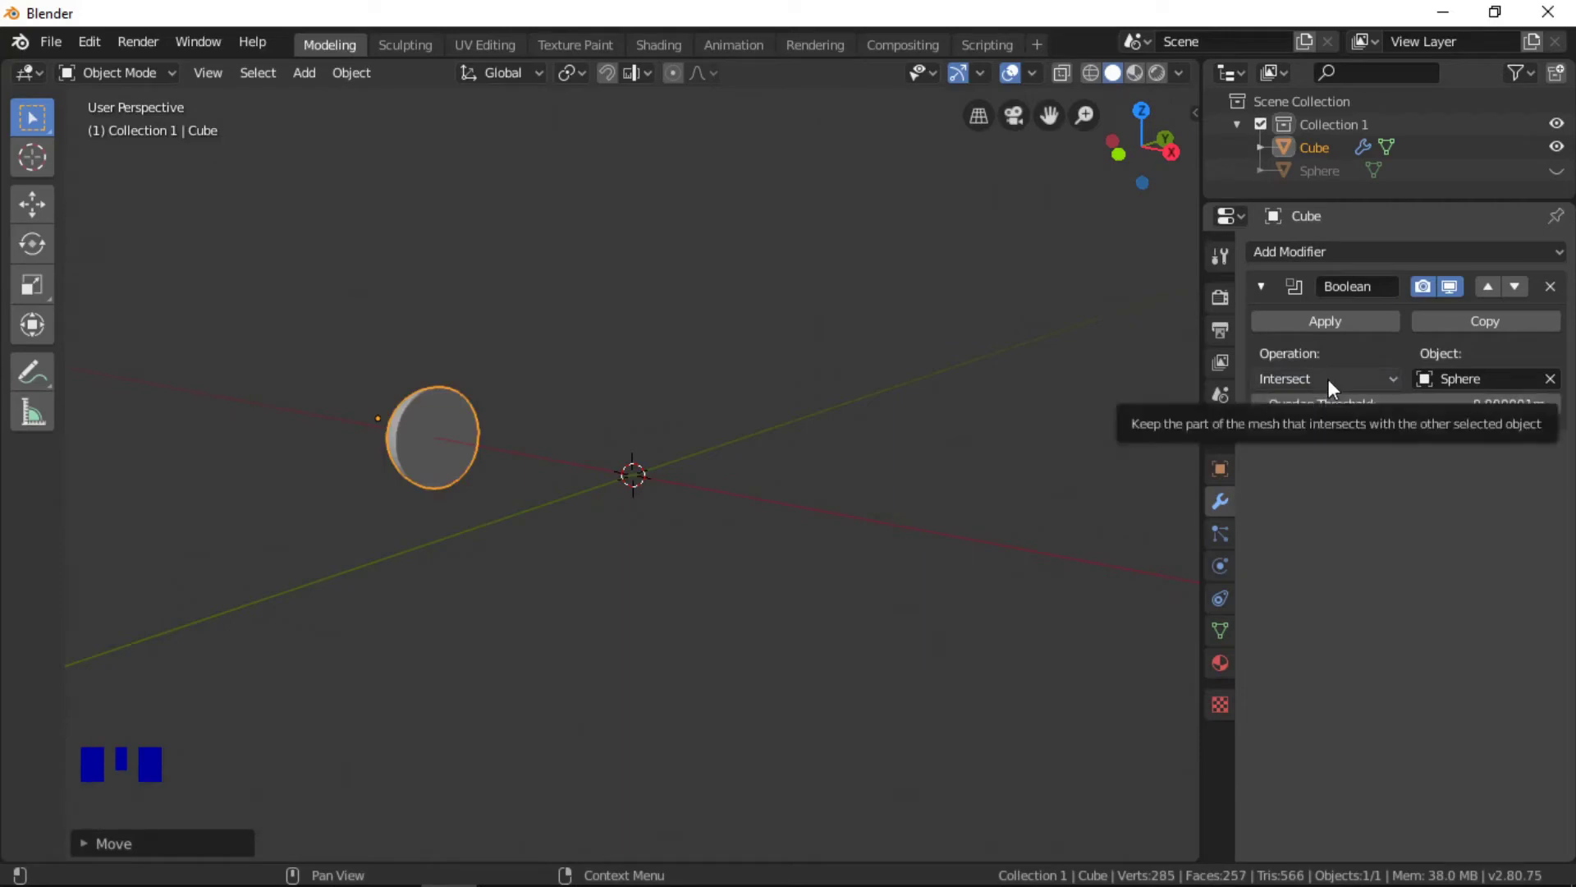
Set the cube's Boolean modifier operation to Union and switch the viewport to Wireframe shading to inspect the joined mesh
click(1327, 377)
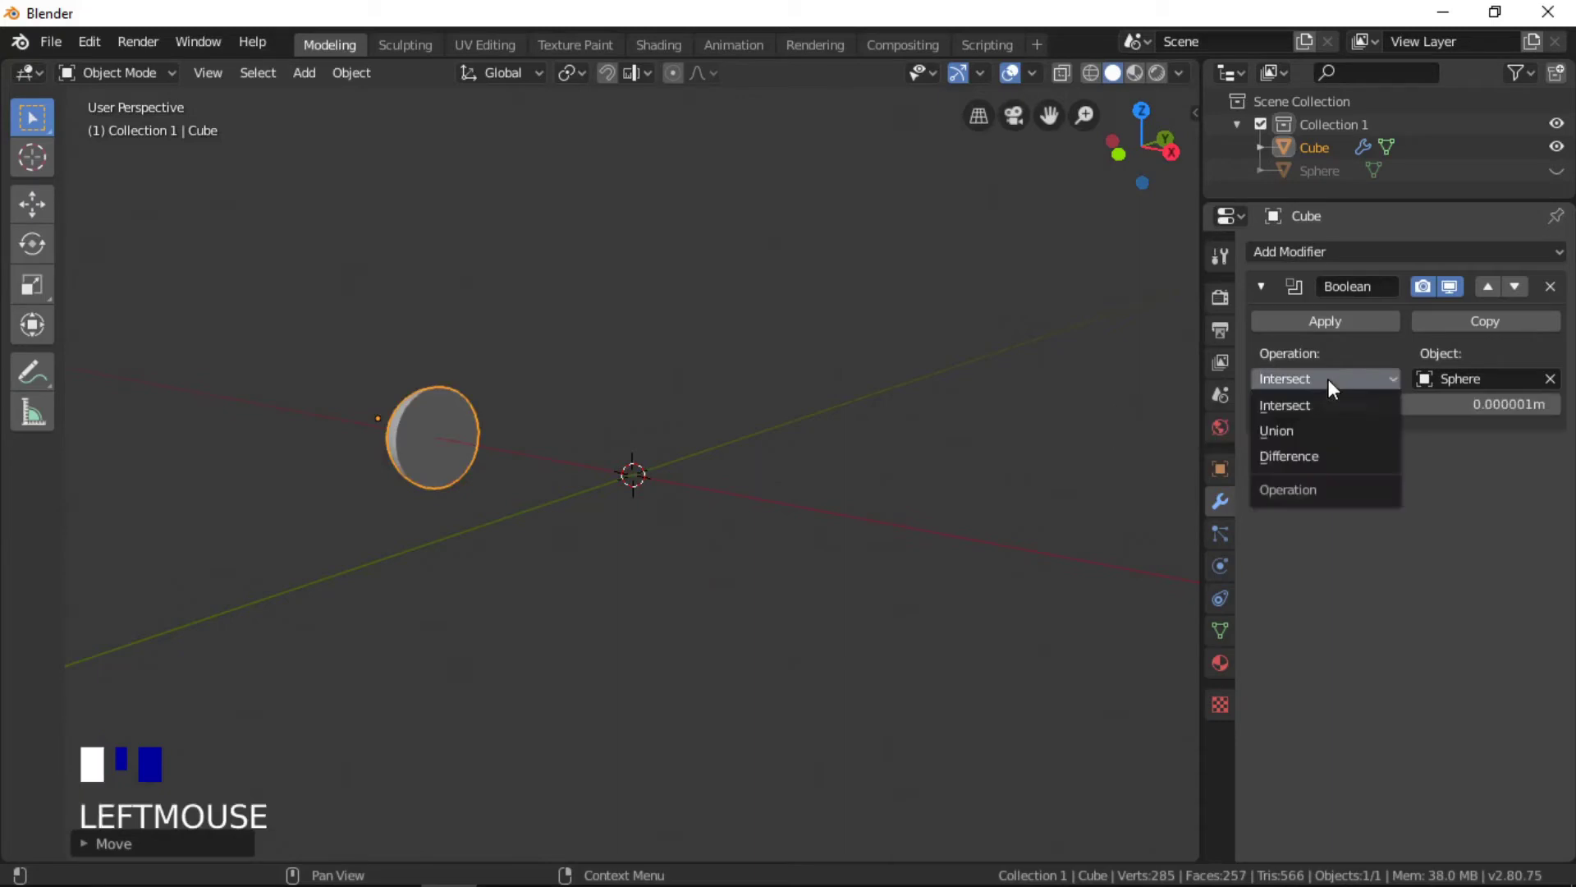
click(1328, 422)
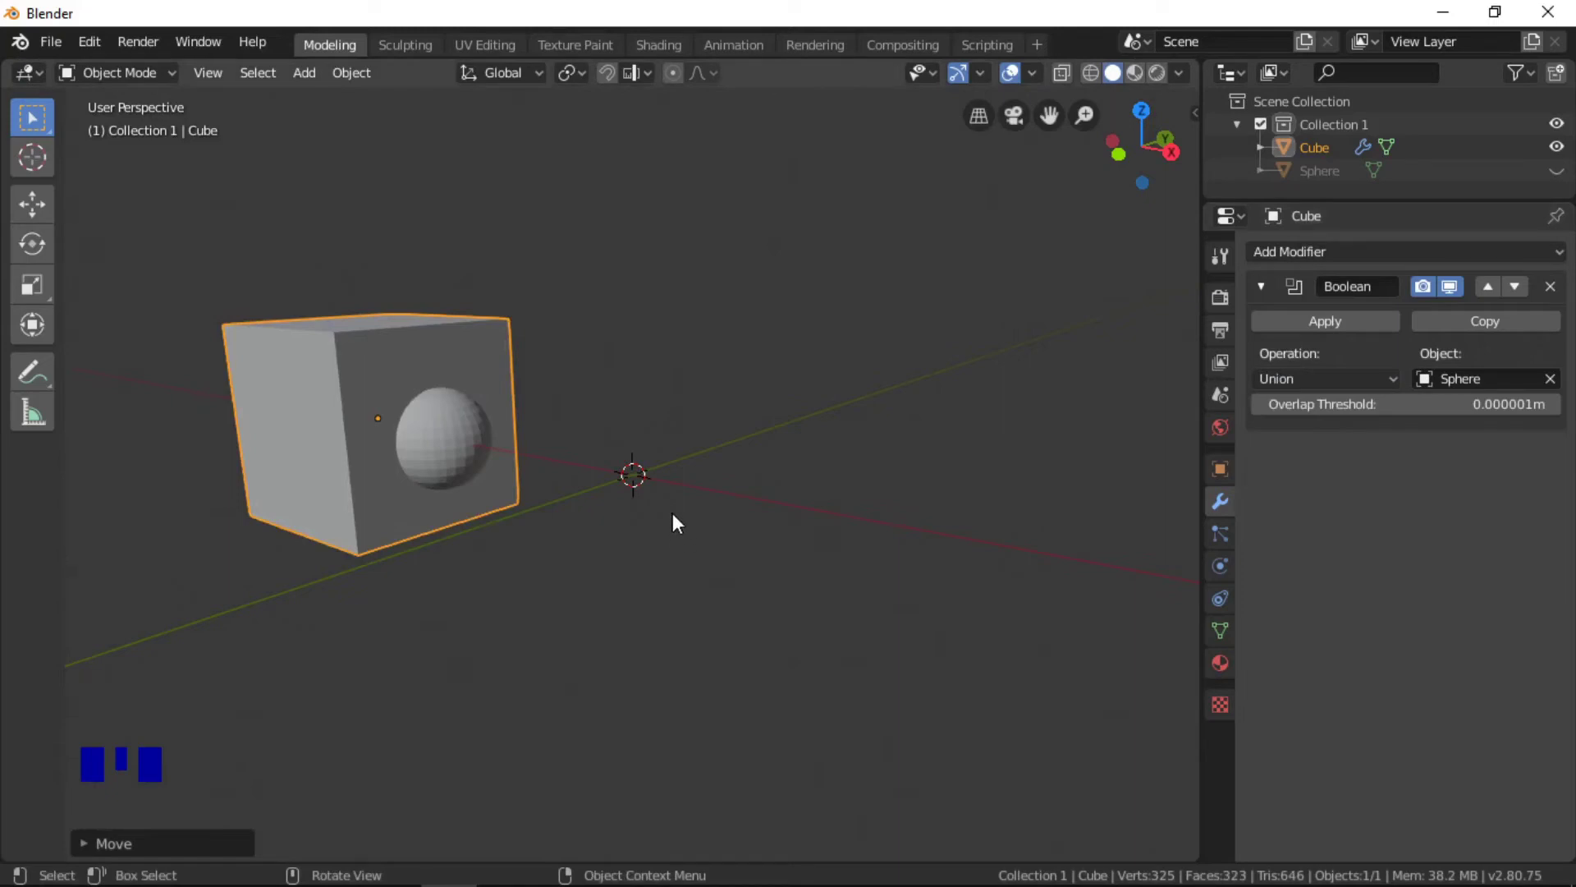
key(z)
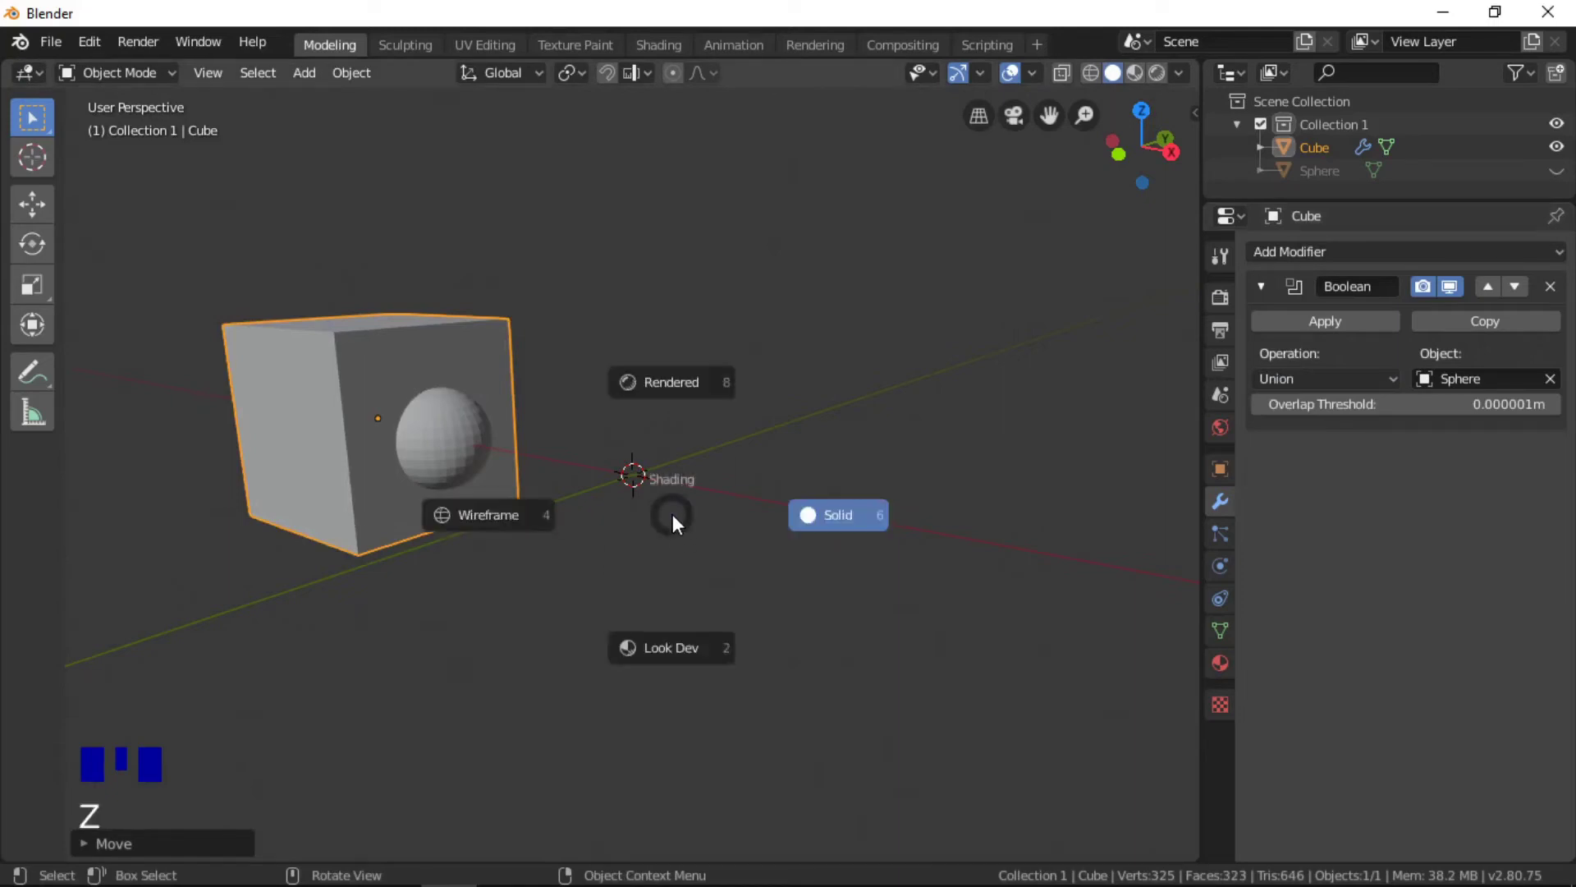
click(502, 515)
middle_drag(524, 629, 710, 609)
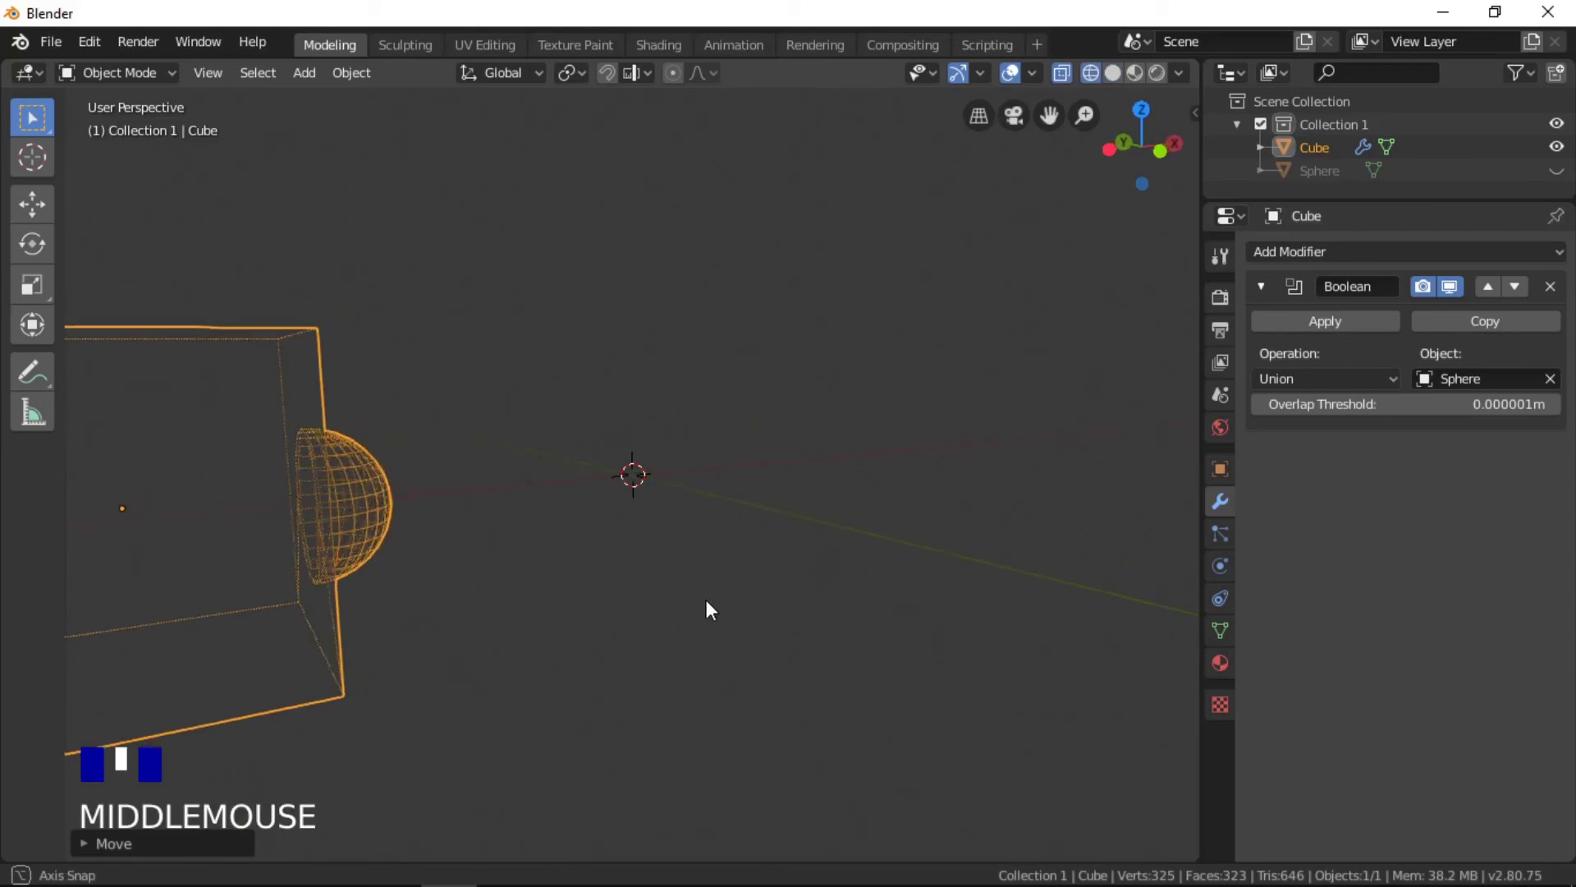
scroll(697, 605, down, 2)
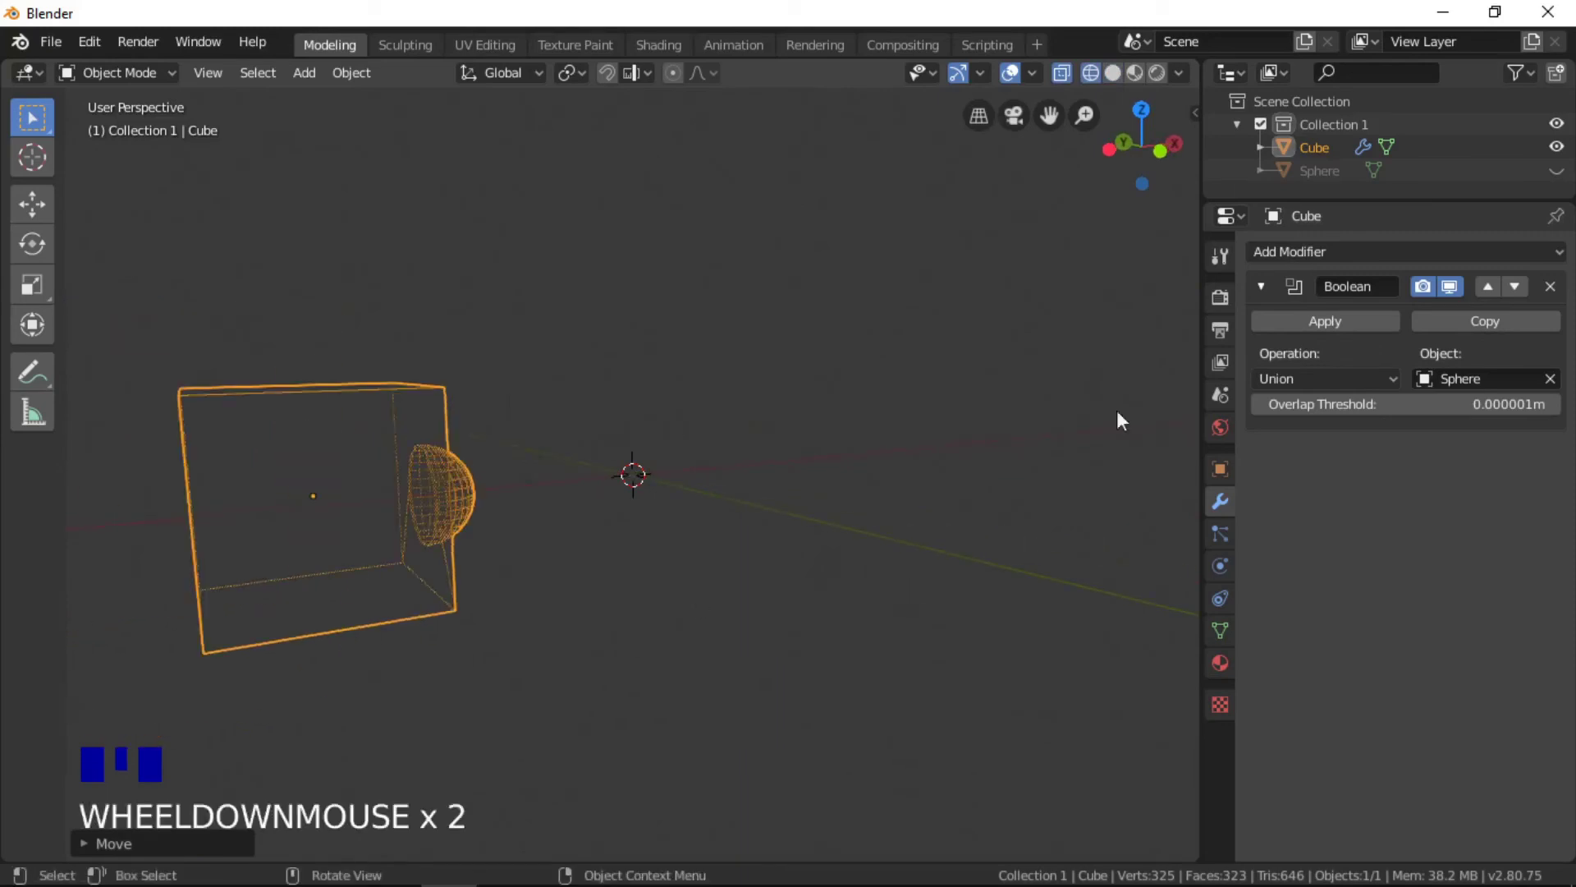
Compare the cube's Boolean operations in wireframe by setting the modifier to Difference and then to Intersect
click(1334, 378)
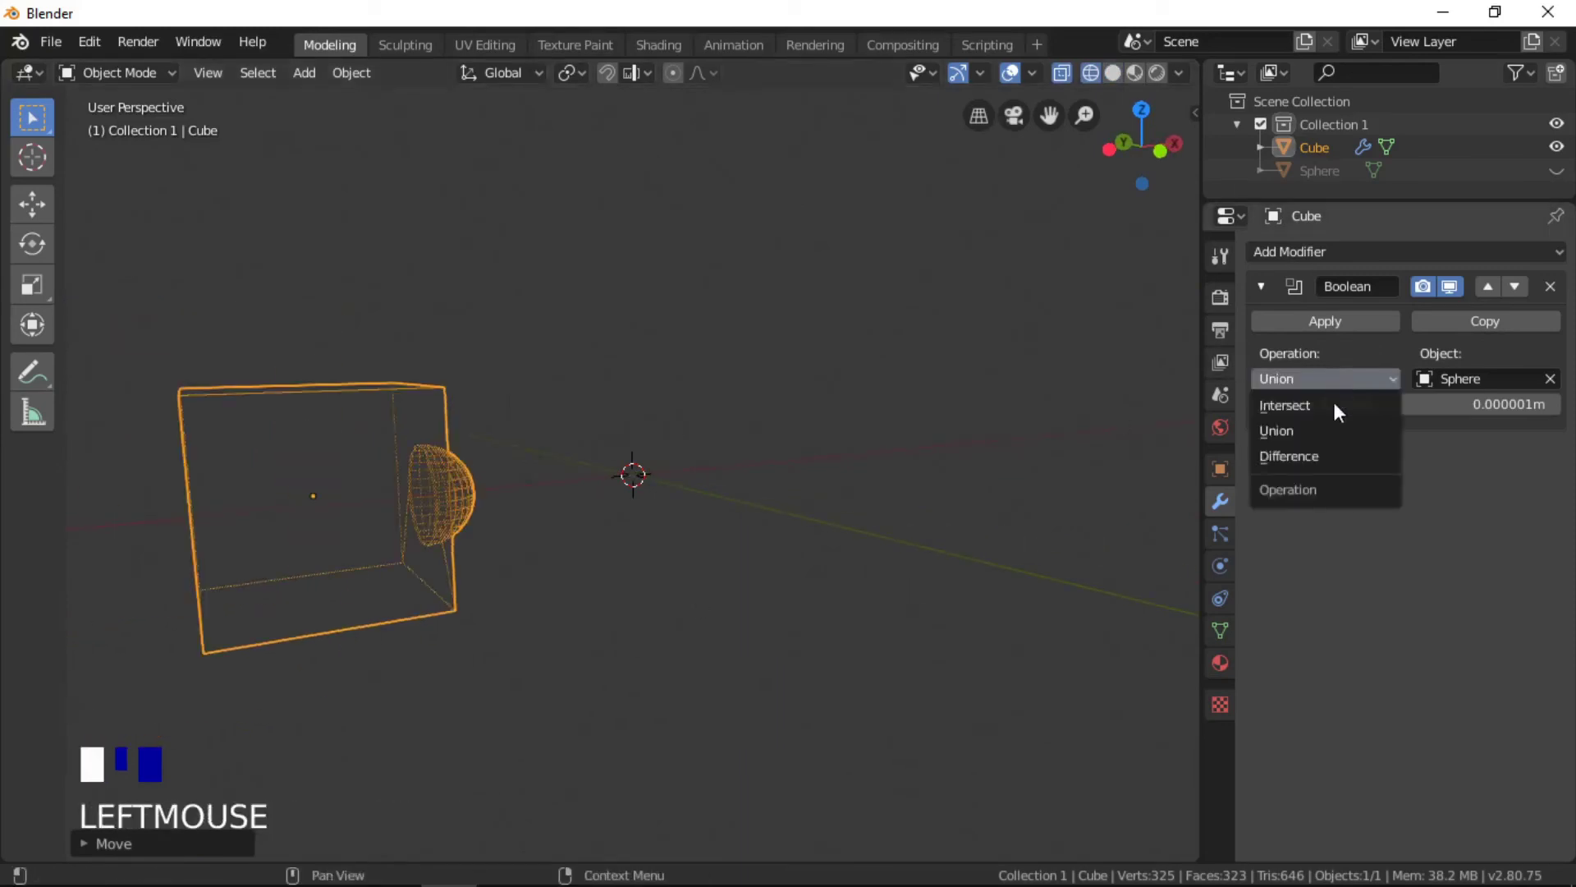
click(1323, 454)
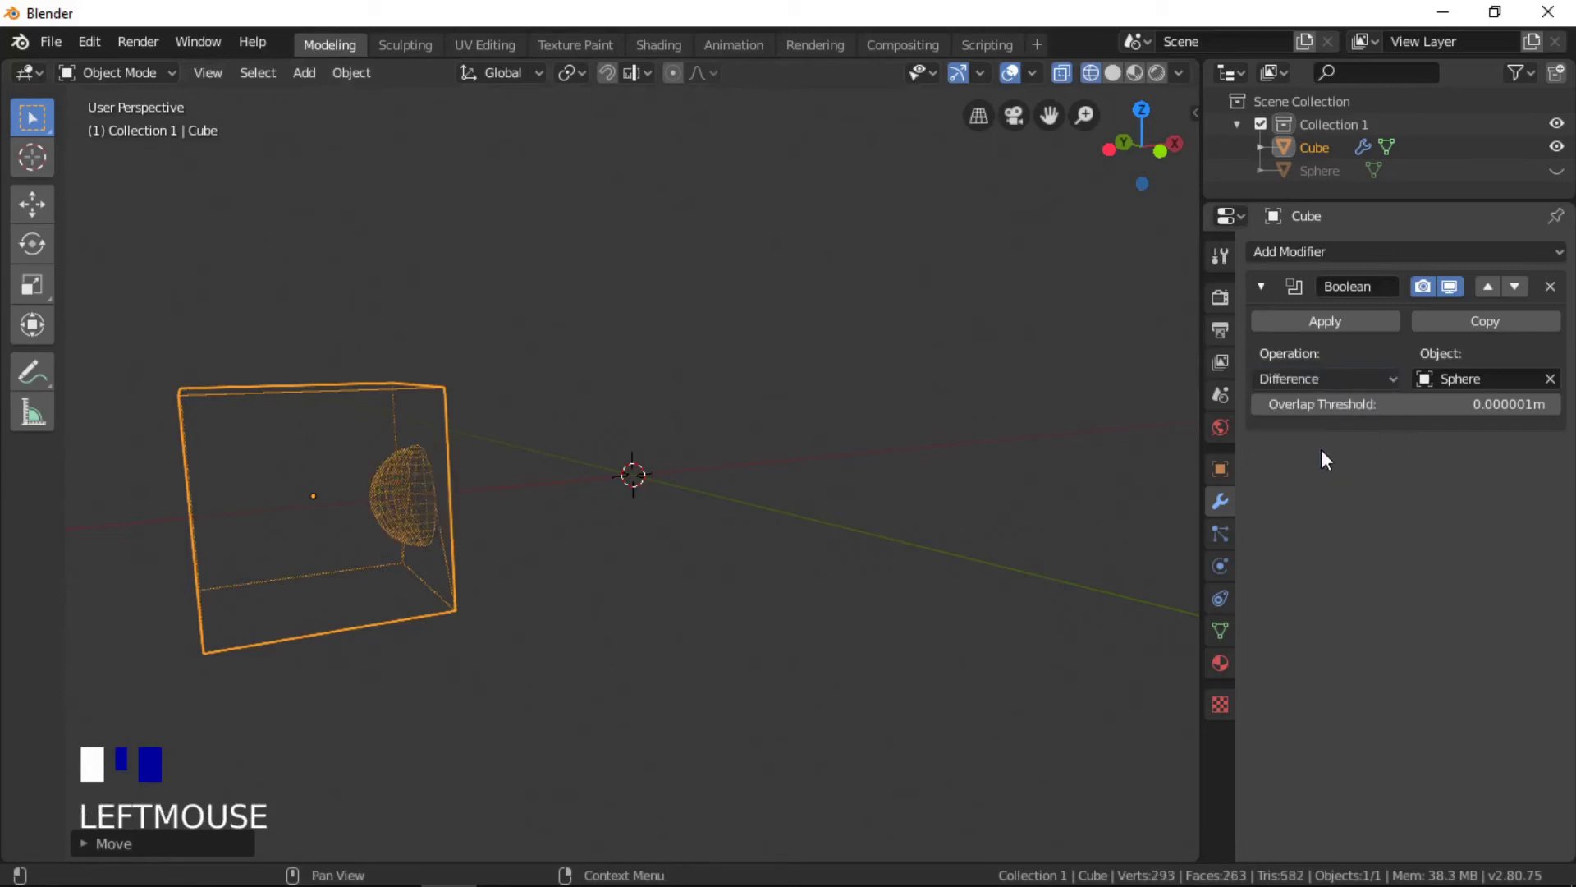
click(1293, 381)
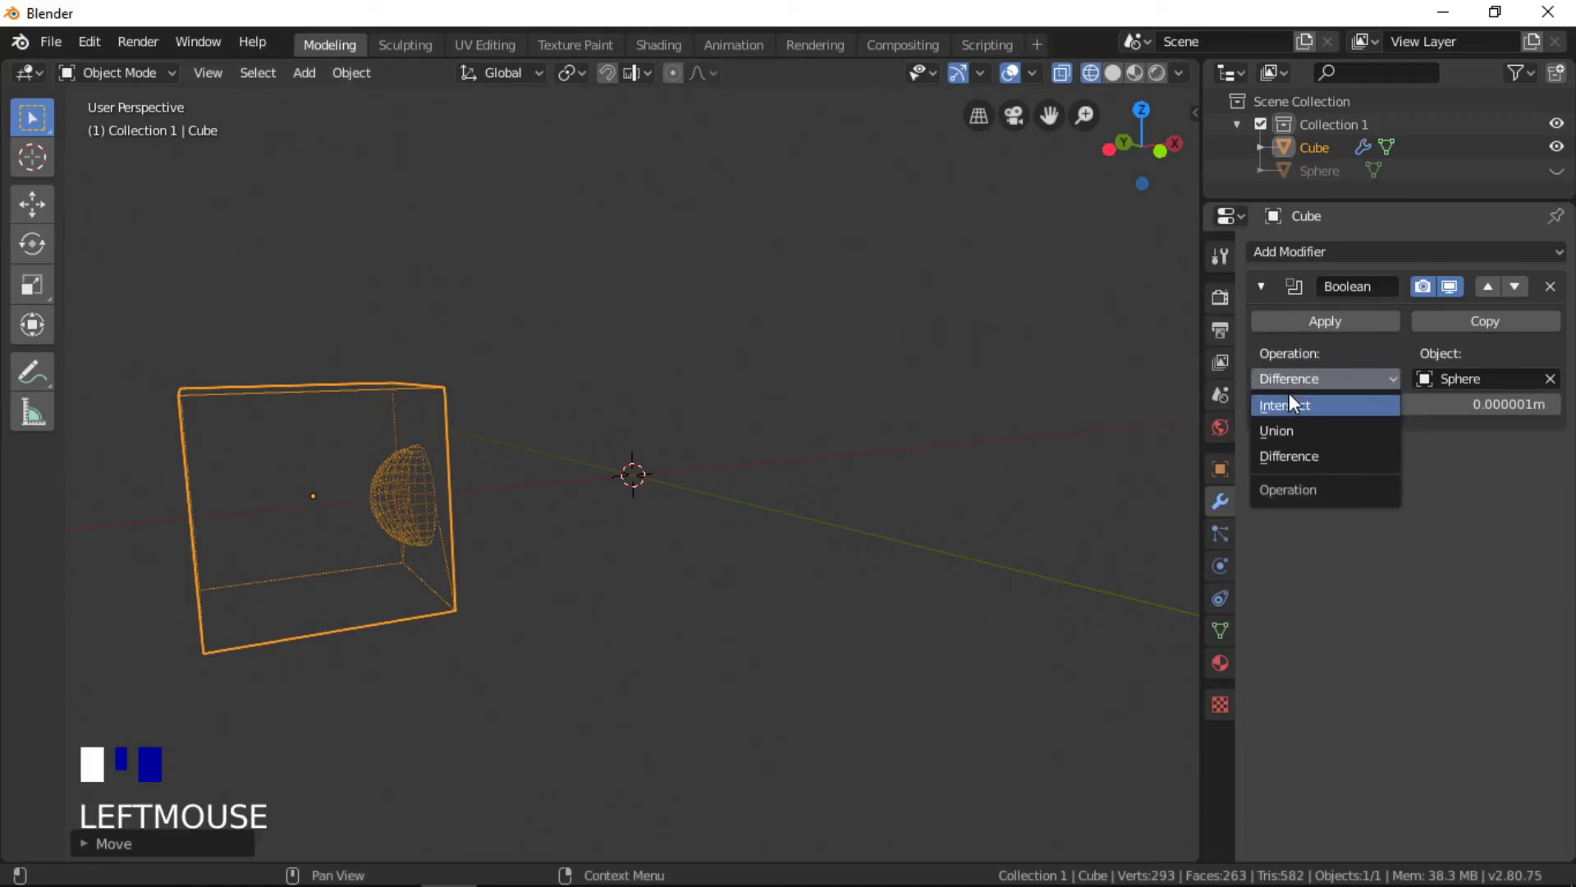
click(1289, 396)
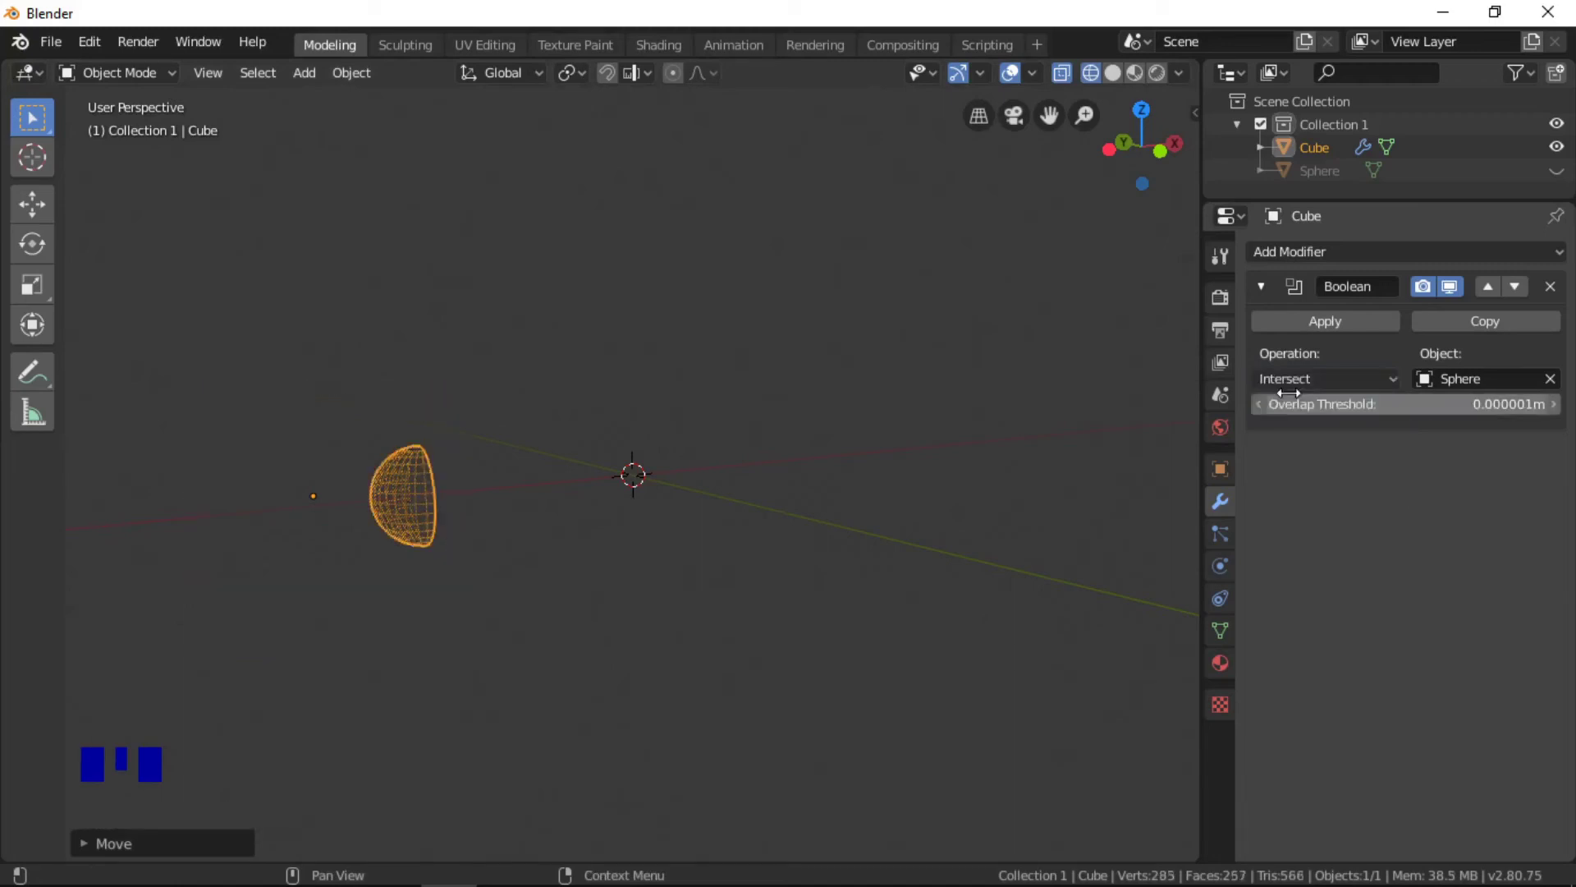